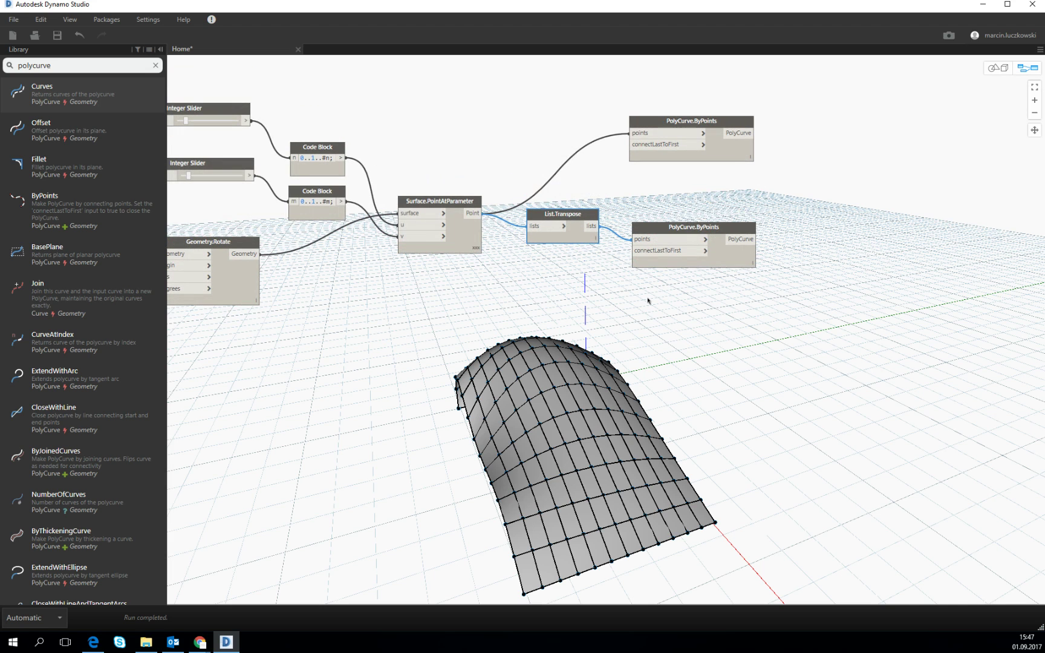
Pan and zoom the graph to bring the sliders and Geometry.Rotate nodes into view
right_click(678, 364)
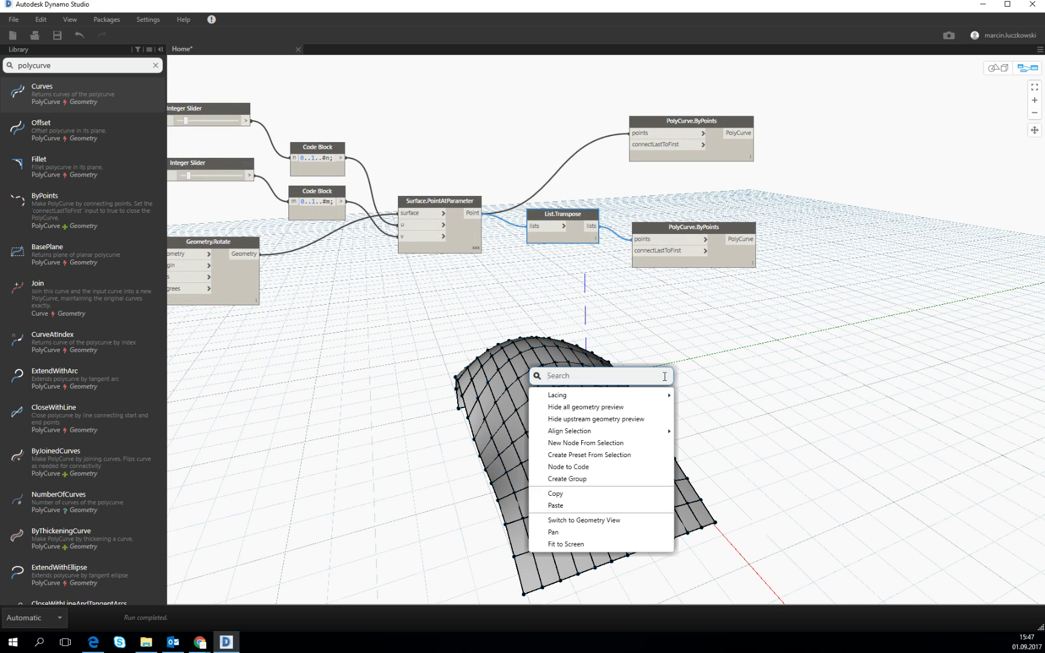
click(692, 310)
middle_drag(692, 310, 654, 395)
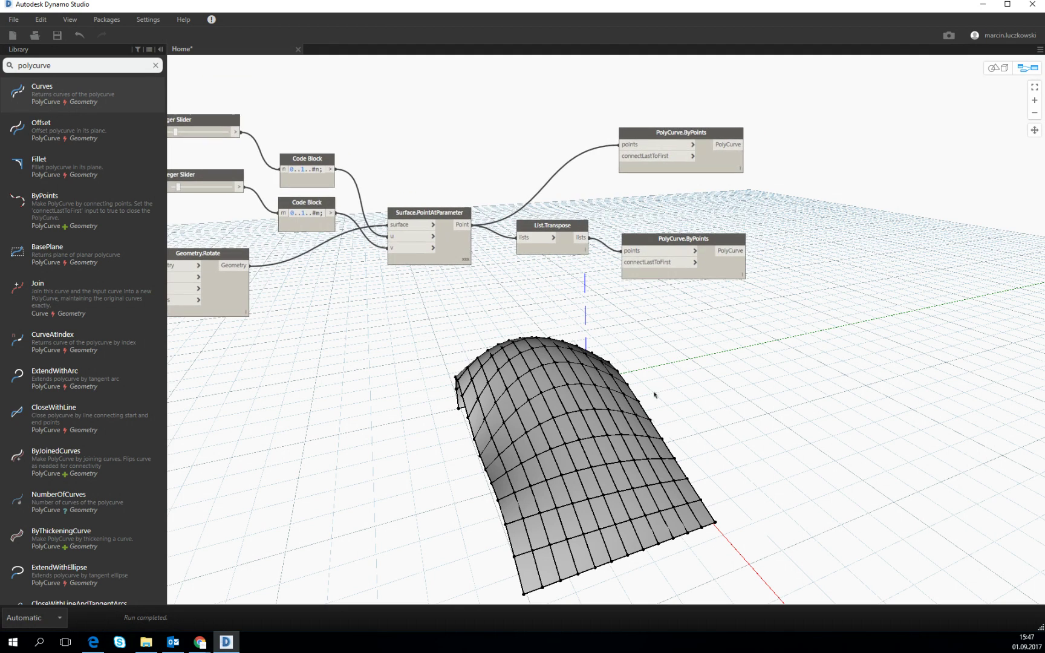
scroll(661, 370, down, 2)
middle_drag(550, 327, 424, 328)
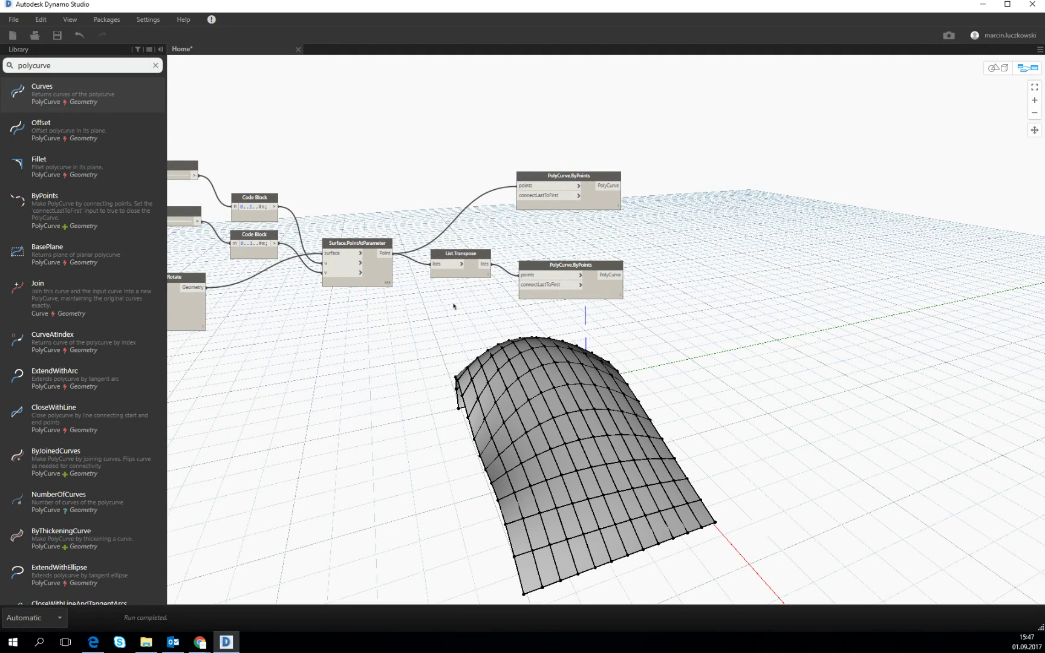
scroll(461, 295, up, 1)
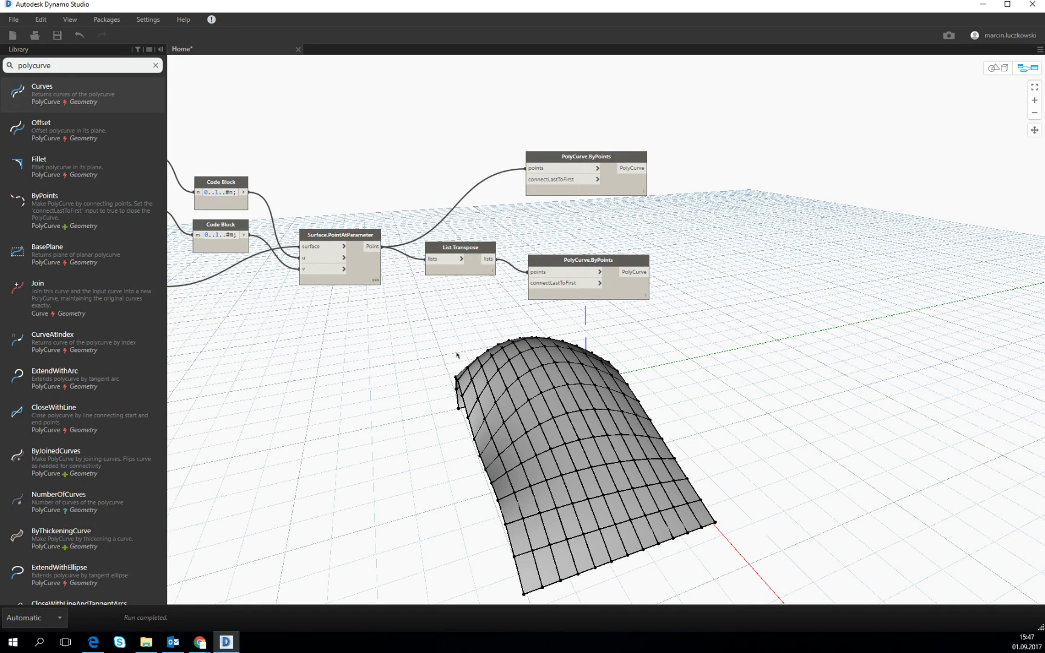
middle_drag(431, 321, 568, 308)
scroll(501, 319, down, 1)
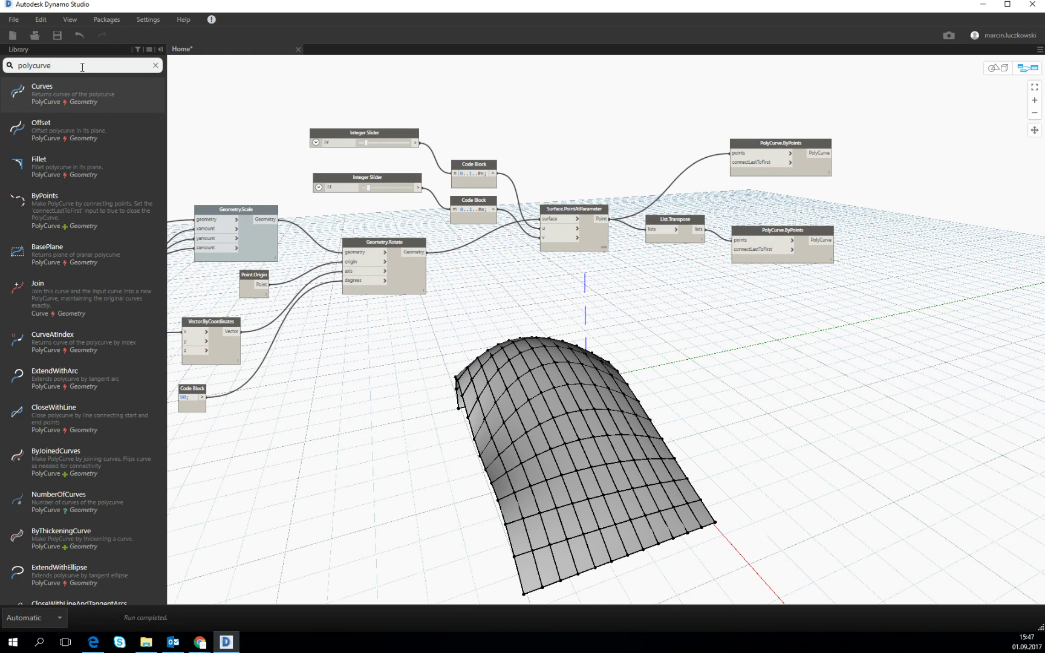
Add a Surface.Offset node with Geometry.Rotate's rotated surface wired into its surface input
text(offset)
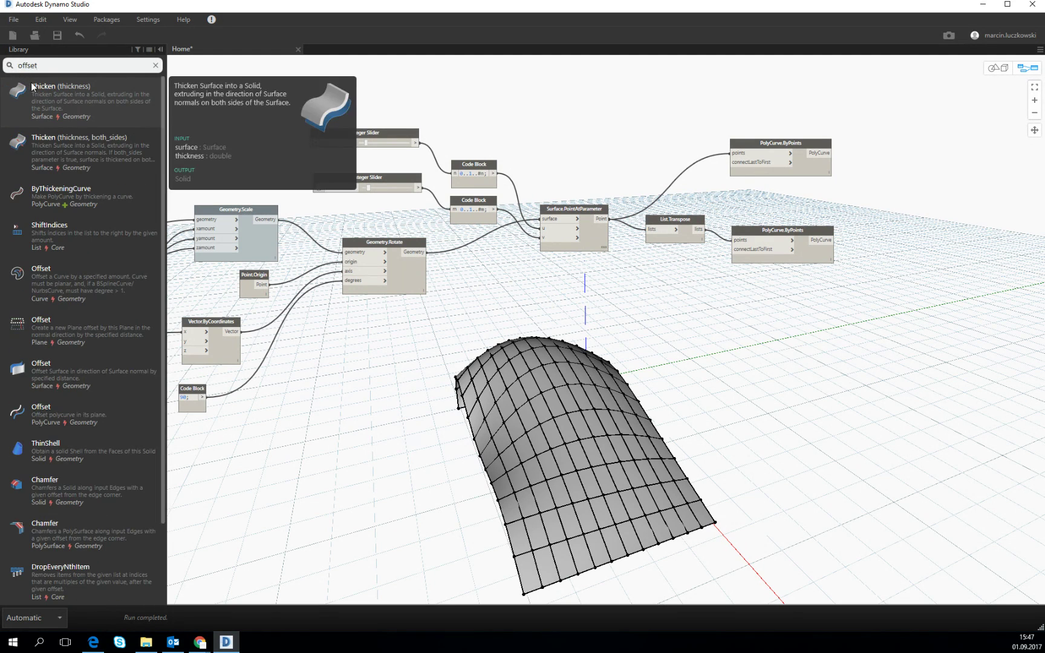
click(65, 373)
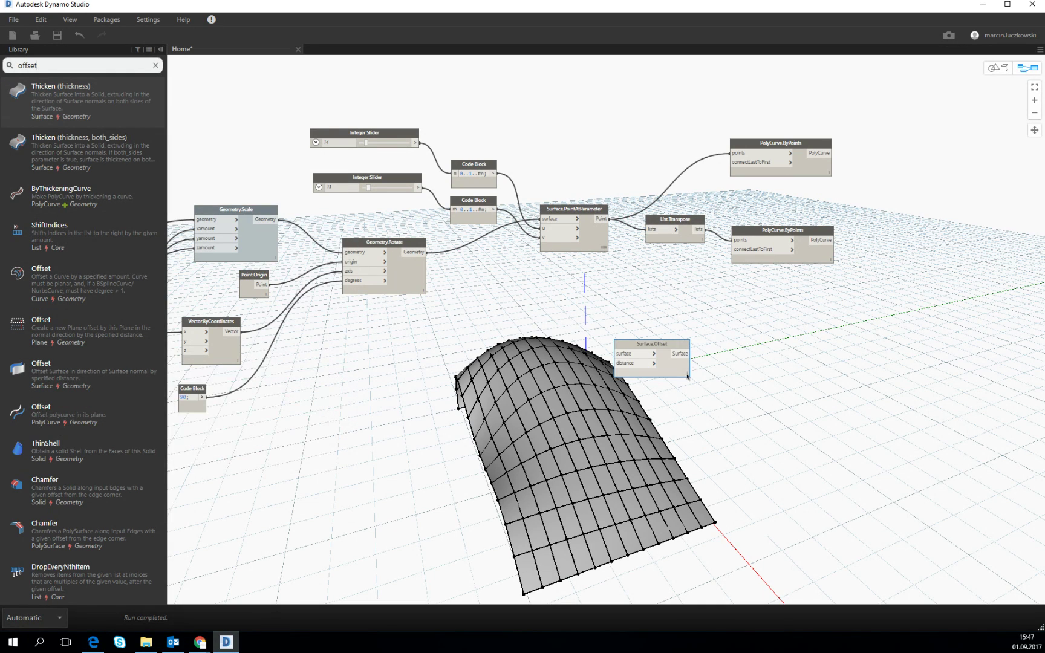
drag(646, 346, 541, 295)
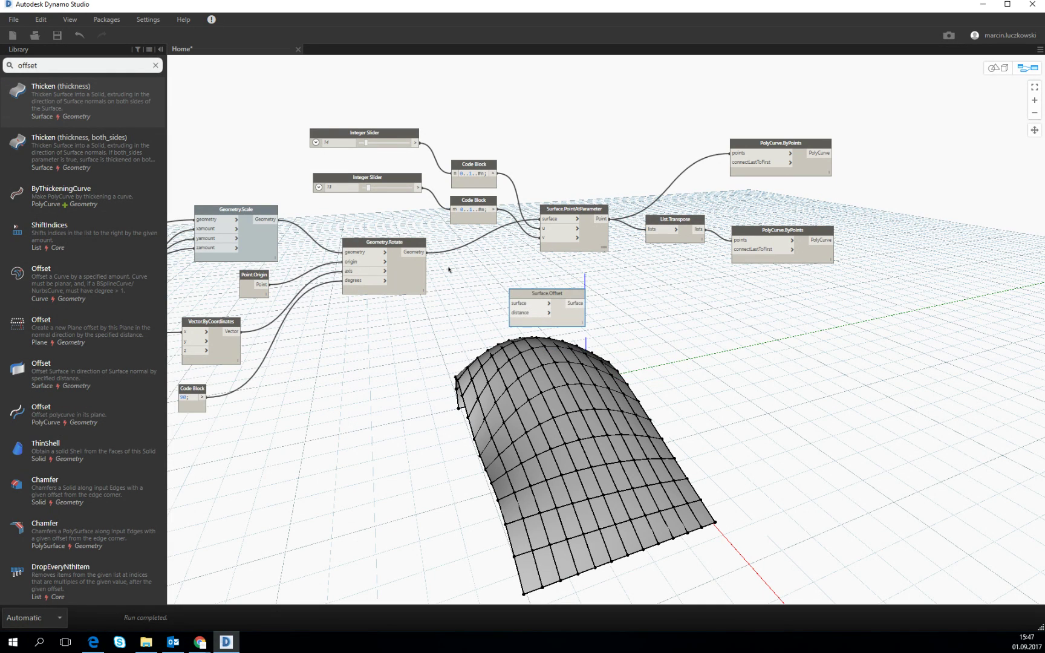
drag(427, 253, 548, 303)
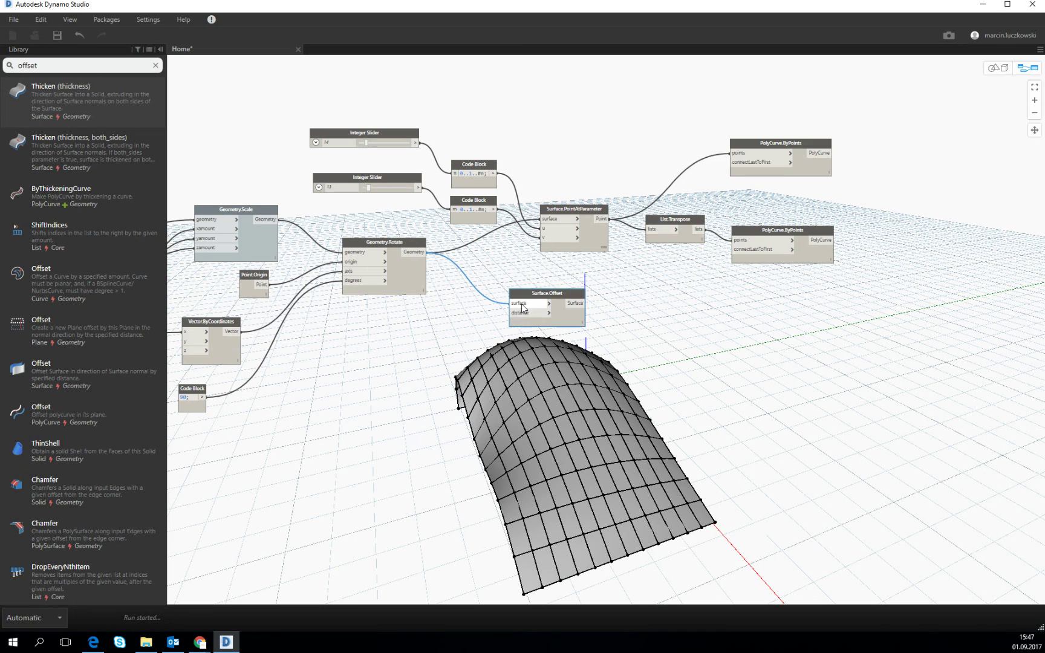
right_click(421, 342)
click(428, 316)
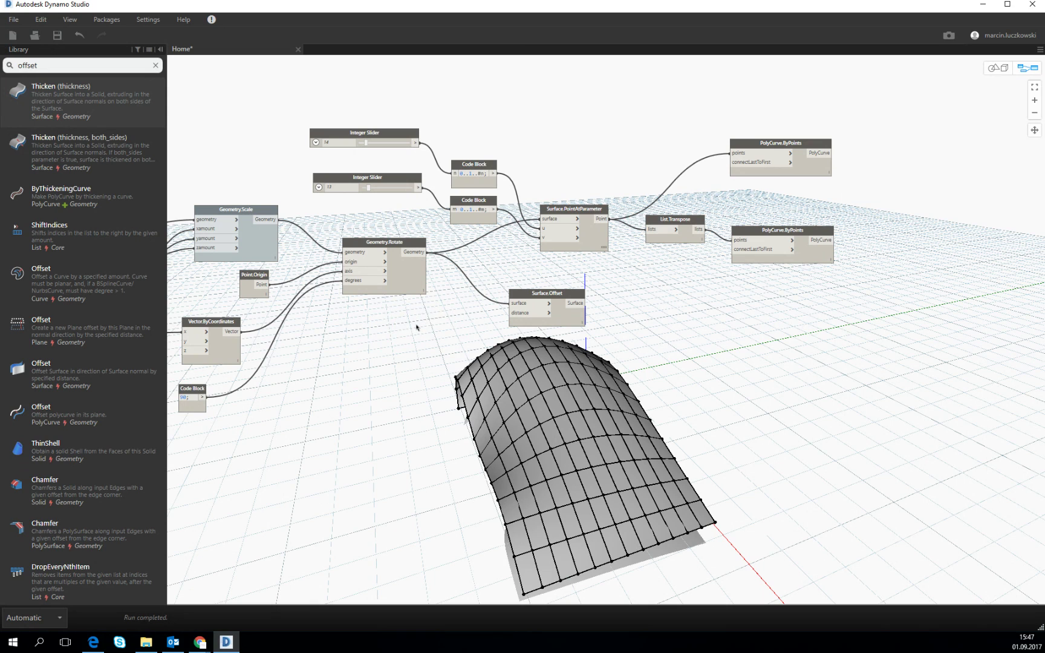
right_click(418, 328)
Add a Number Slider and set its range to Min -5, Max 5
text(slider)
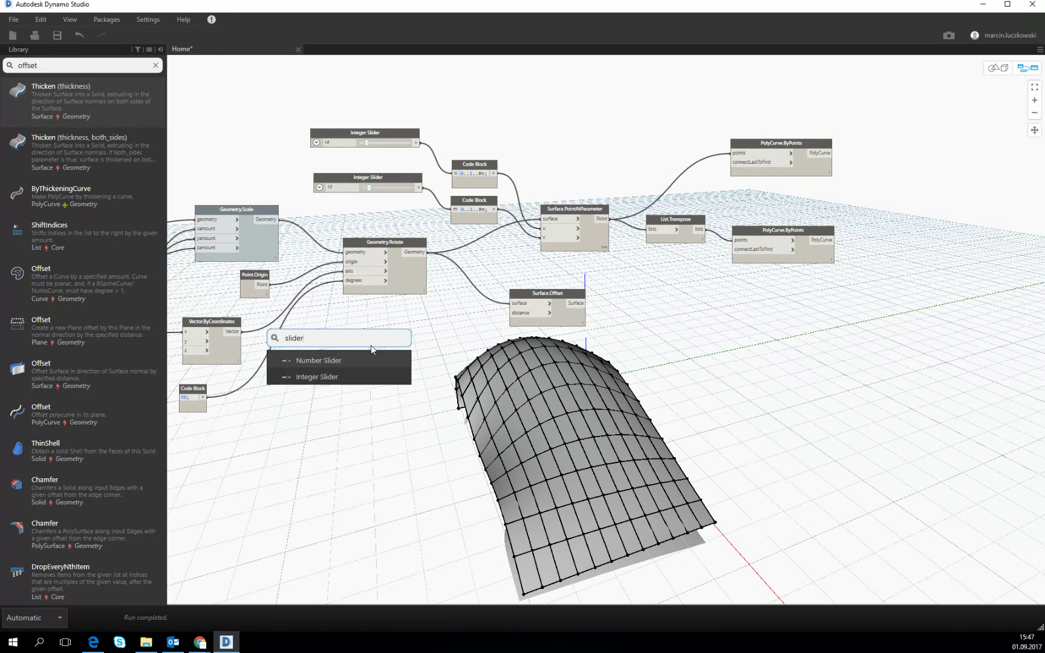
click(340, 360)
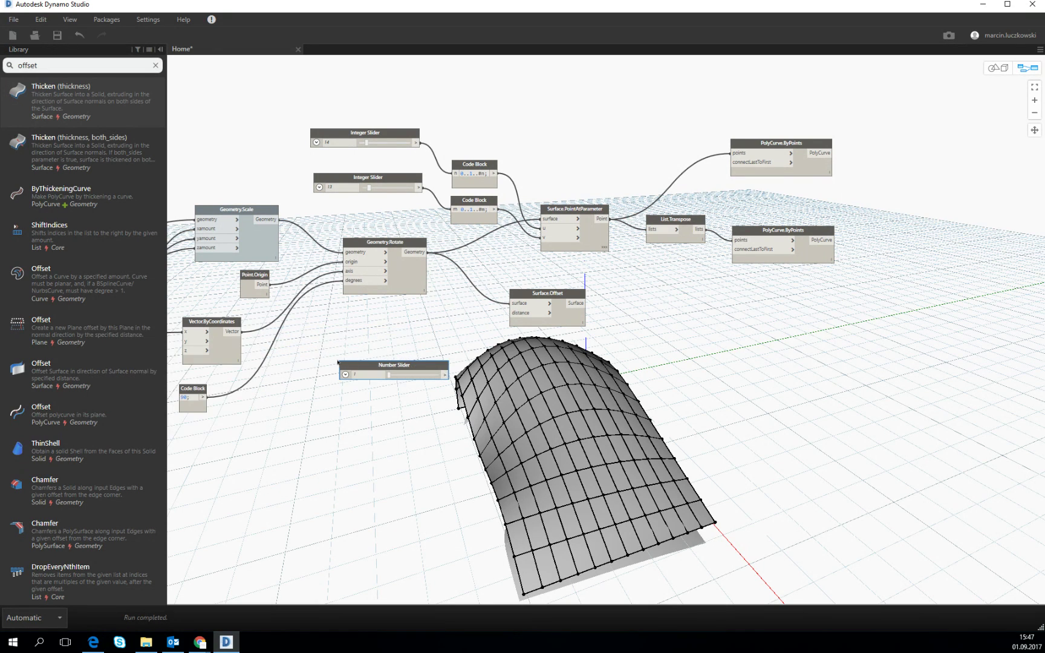
click(345, 375)
scroll(356, 408, up, 3)
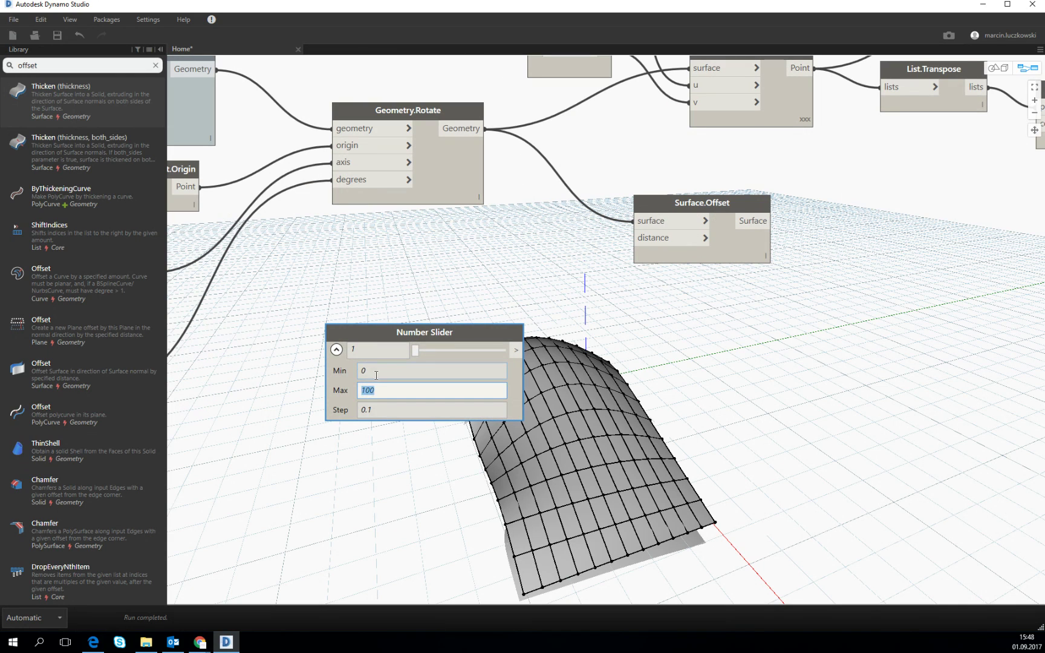
click(358, 371)
text(-1)
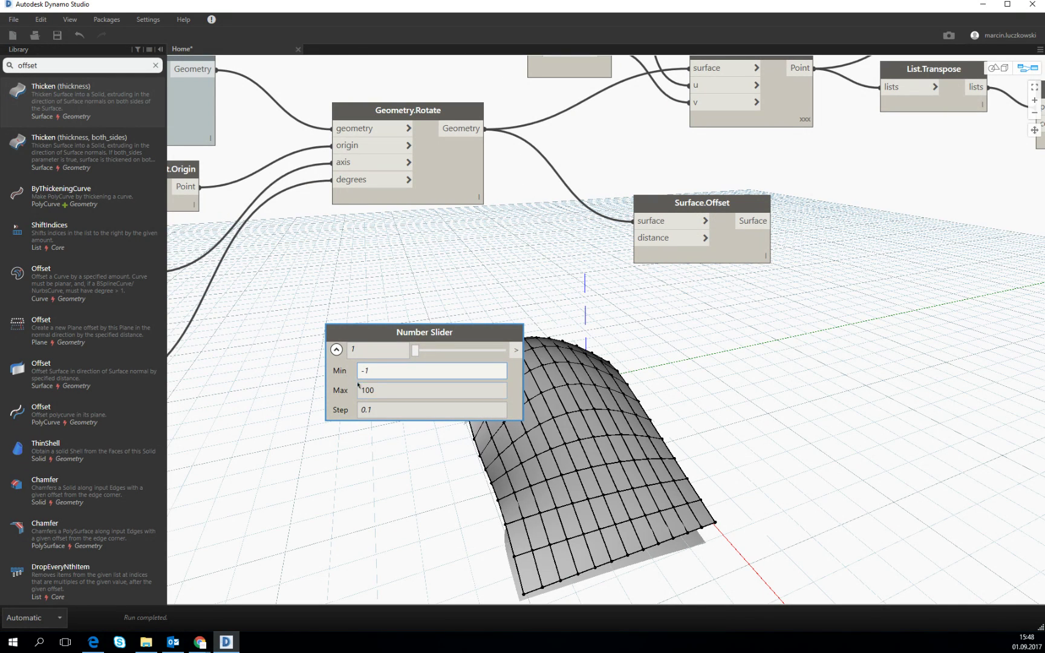
click(378, 390)
click(366, 374)
text(-5)
click(386, 389)
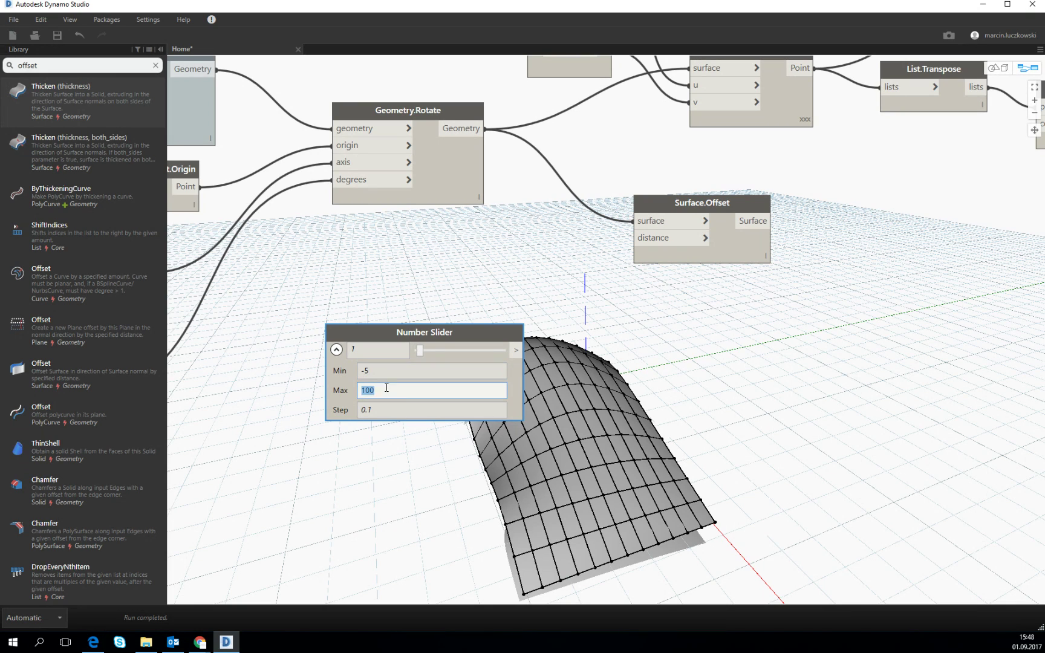
text(5)
key(Tab)
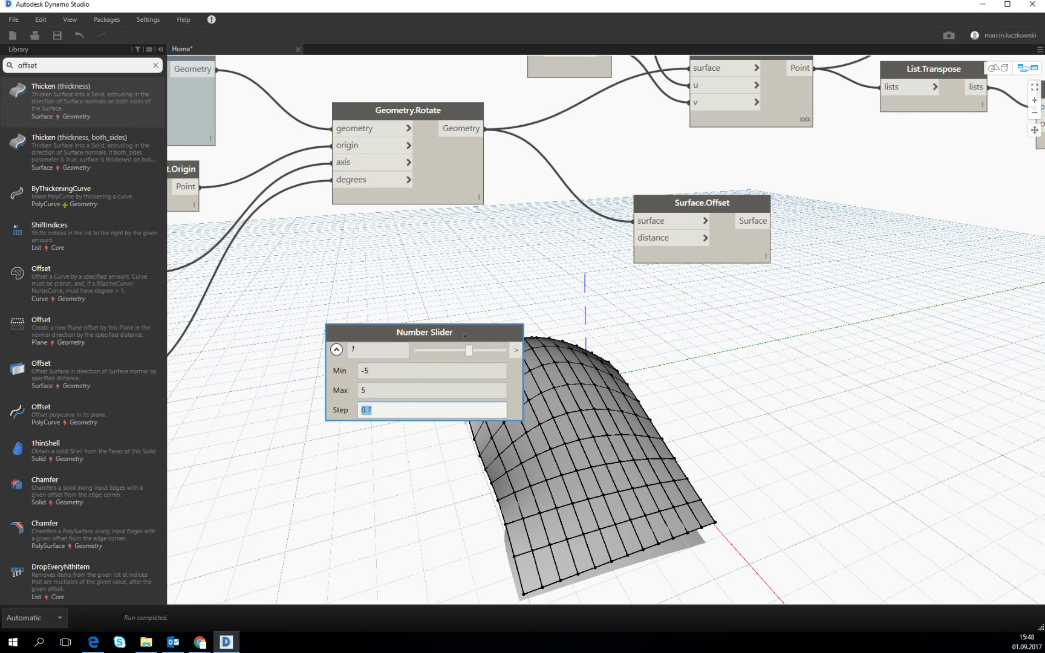
Wire the slider into Surface.Offset's distance and set it to 0.5
drag(464, 335, 419, 240)
click(471, 254)
click(633, 237)
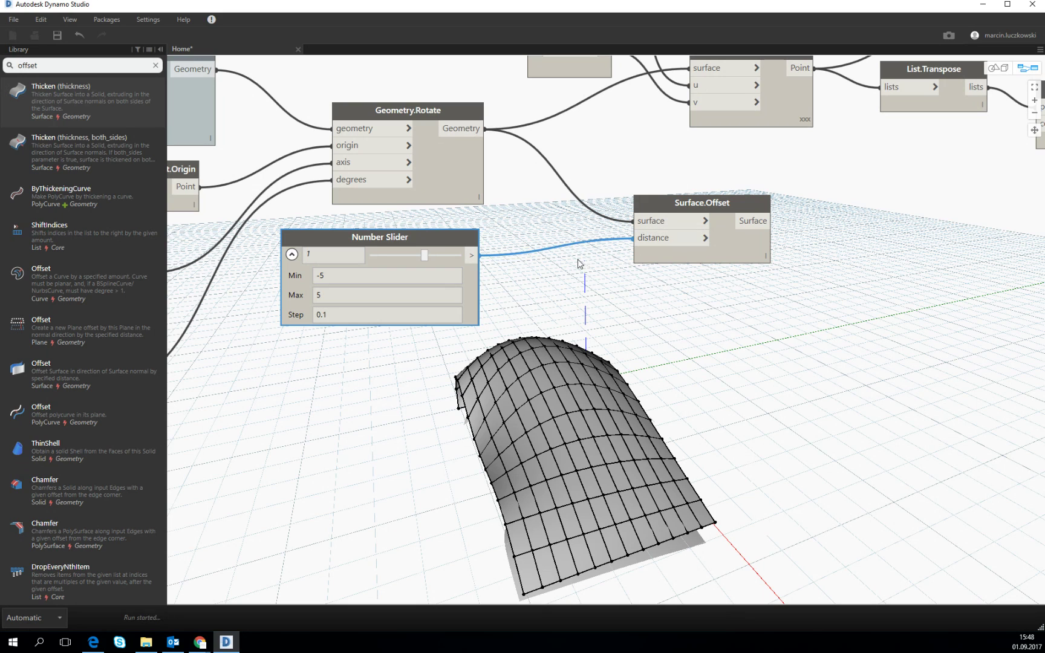
drag(424, 256, 415, 261)
Orbit the 3D geometry preview to inspect the offset surface from the side and top
click(995, 63)
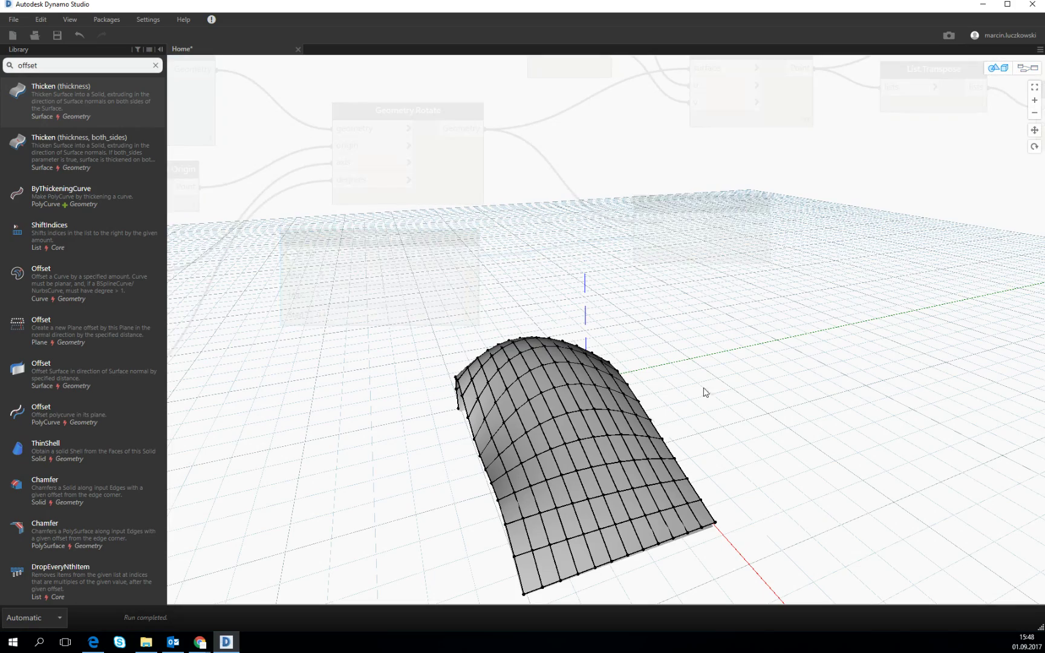
right_drag(701, 390, 797, 354)
scroll(803, 353, up, 4)
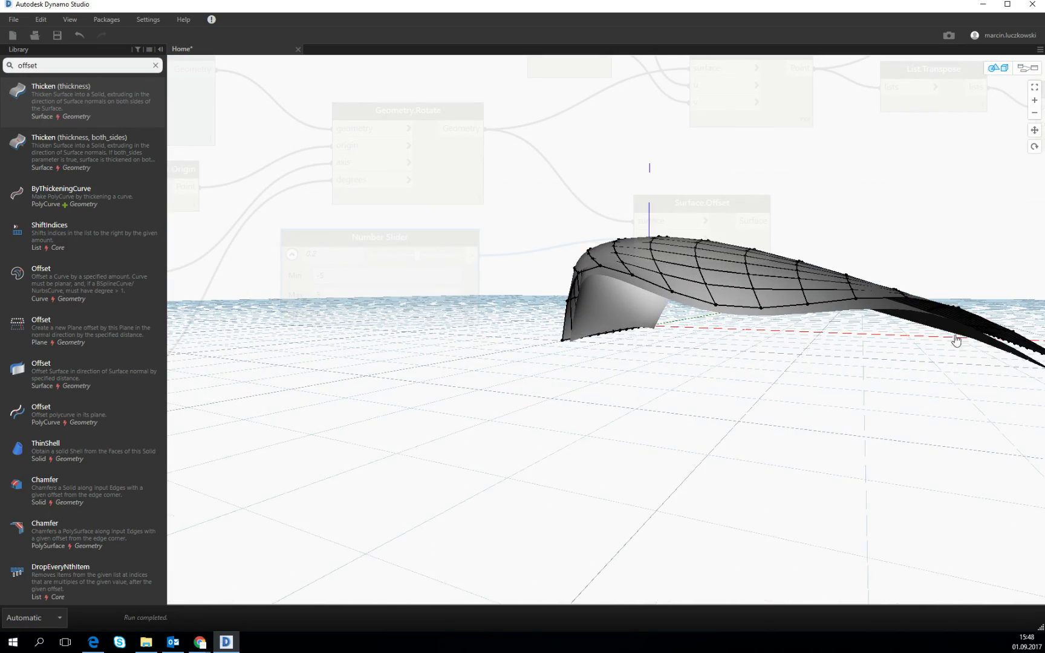
right_drag(954, 341, 786, 393)
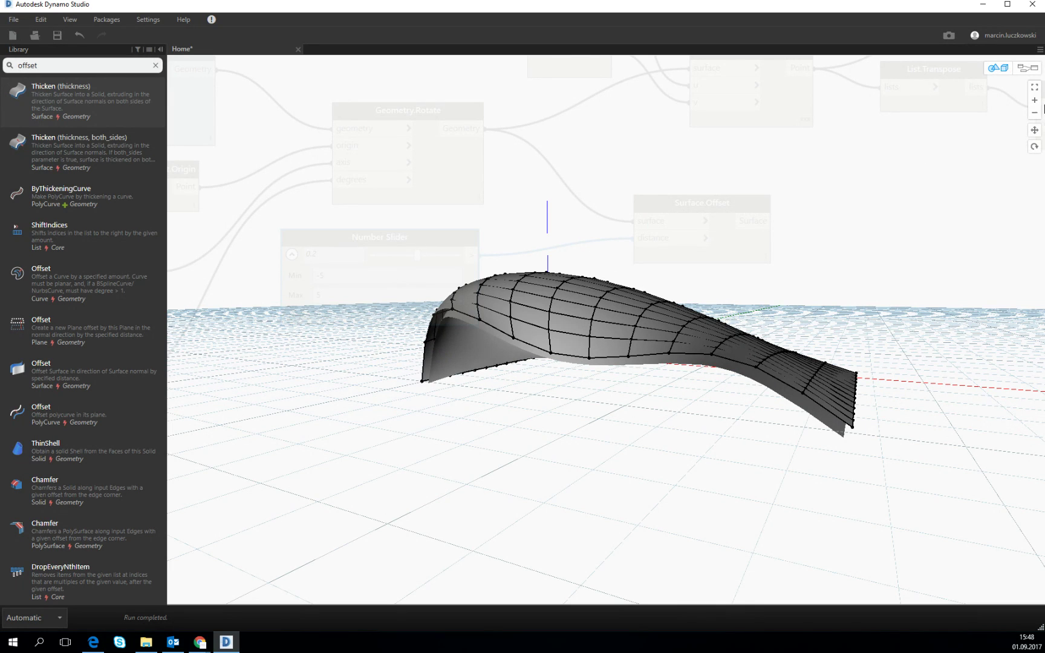
Back in the graph, drag the offset distance slider to -0.5
click(1026, 68)
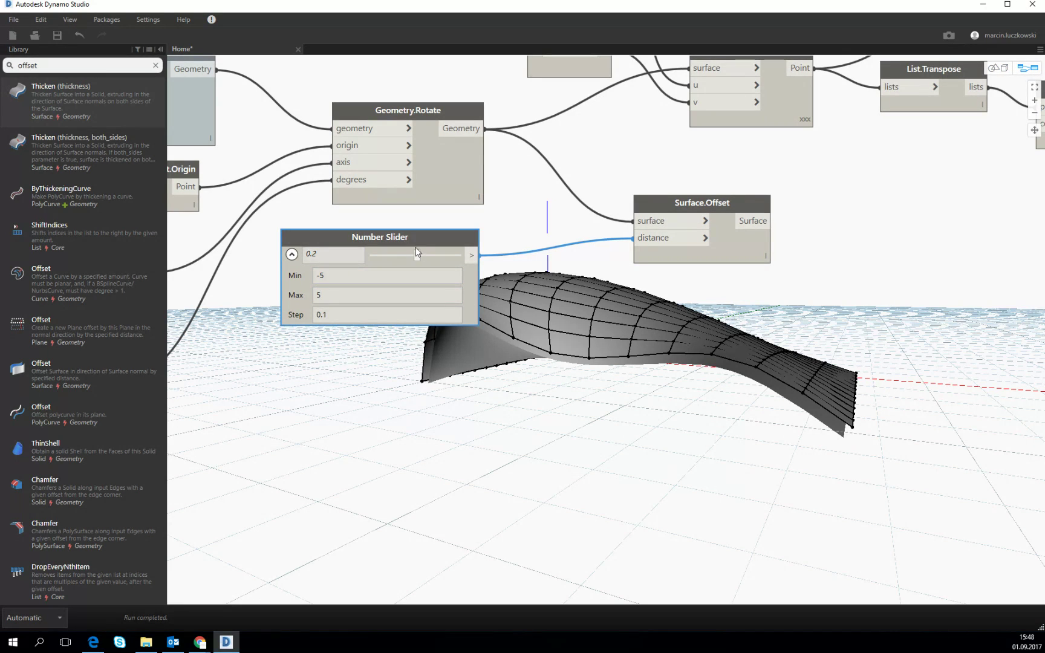
drag(415, 253, 410, 257)
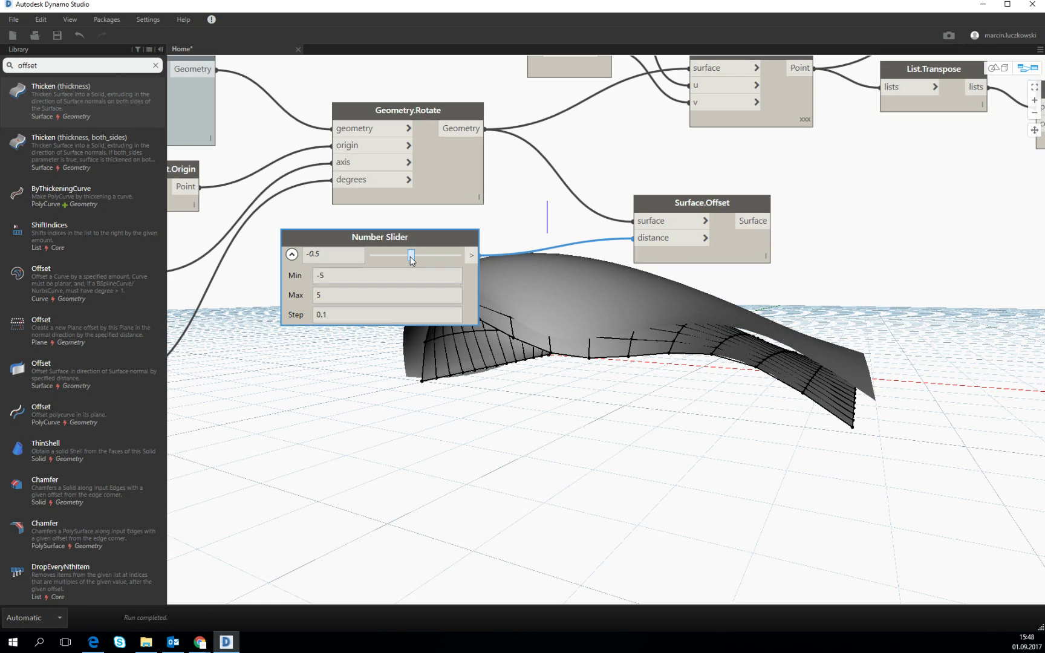
middle_drag(832, 297, 801, 299)
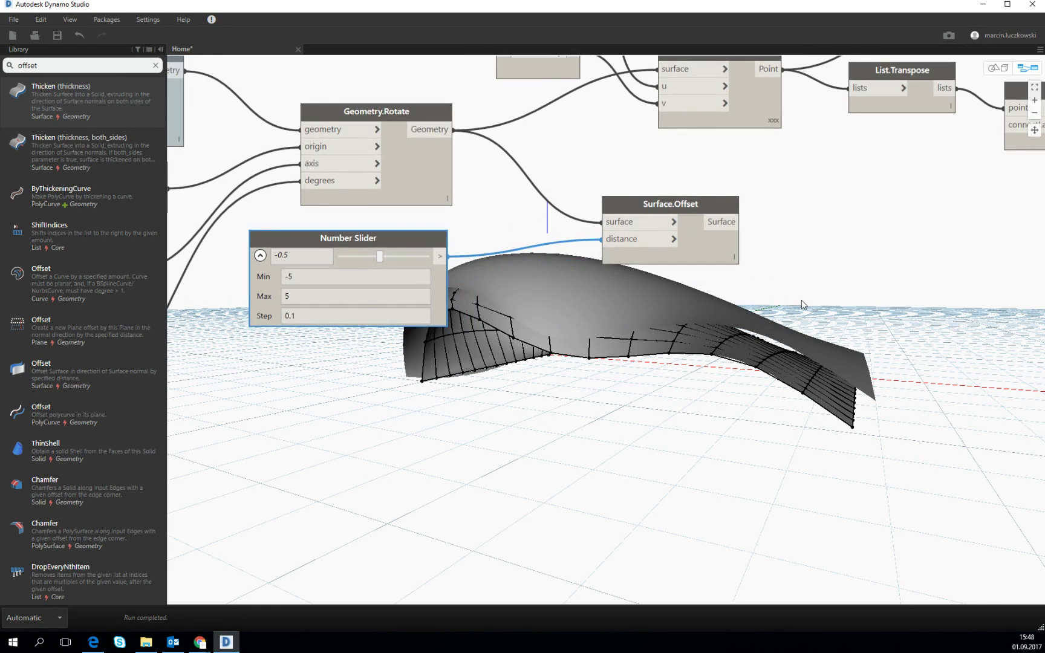
scroll(800, 299, down, 5)
scroll(613, 278, up, 3)
scroll(626, 282, down, 1)
scroll(762, 131, up, 1)
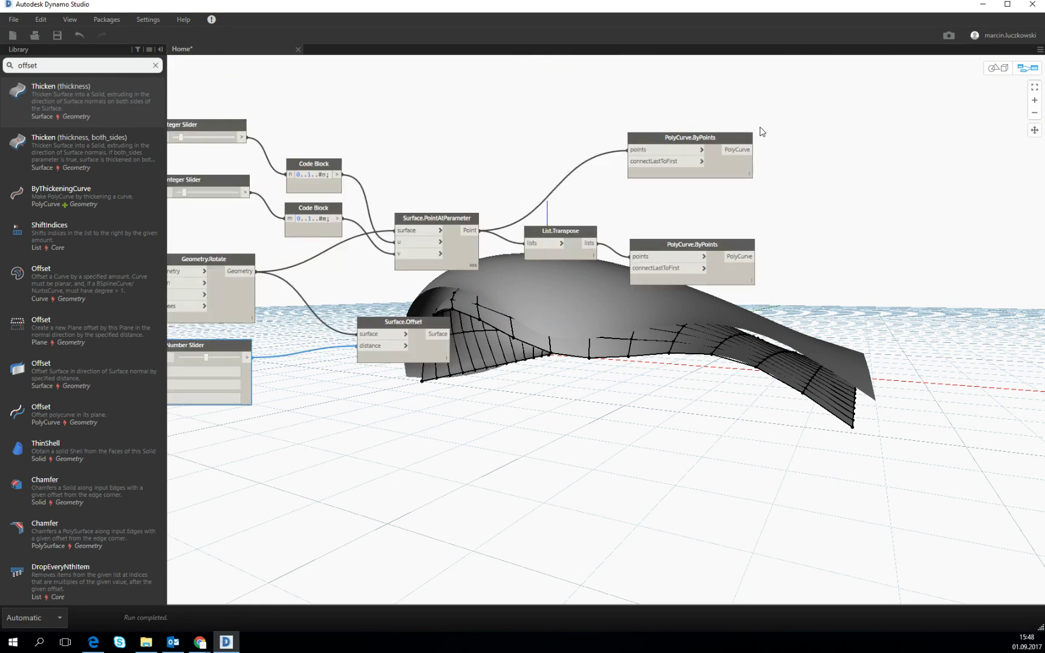
scroll(743, 336, up, 1)
scroll(743, 336, down, 2)
middle_drag(749, 273, 749, 213)
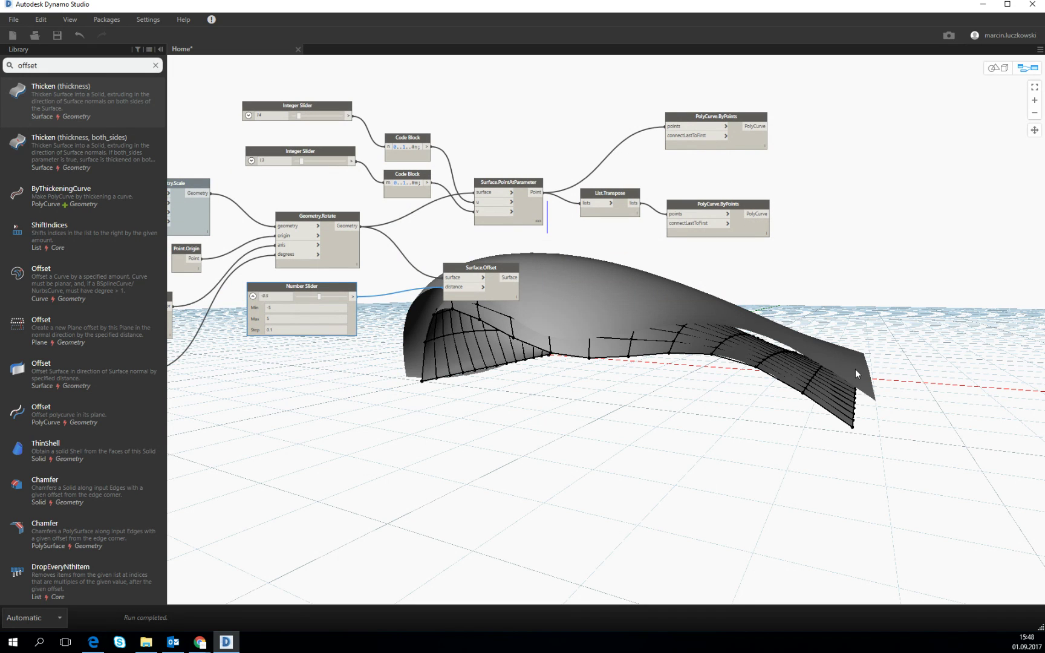
middle_drag(788, 222, 784, 344)
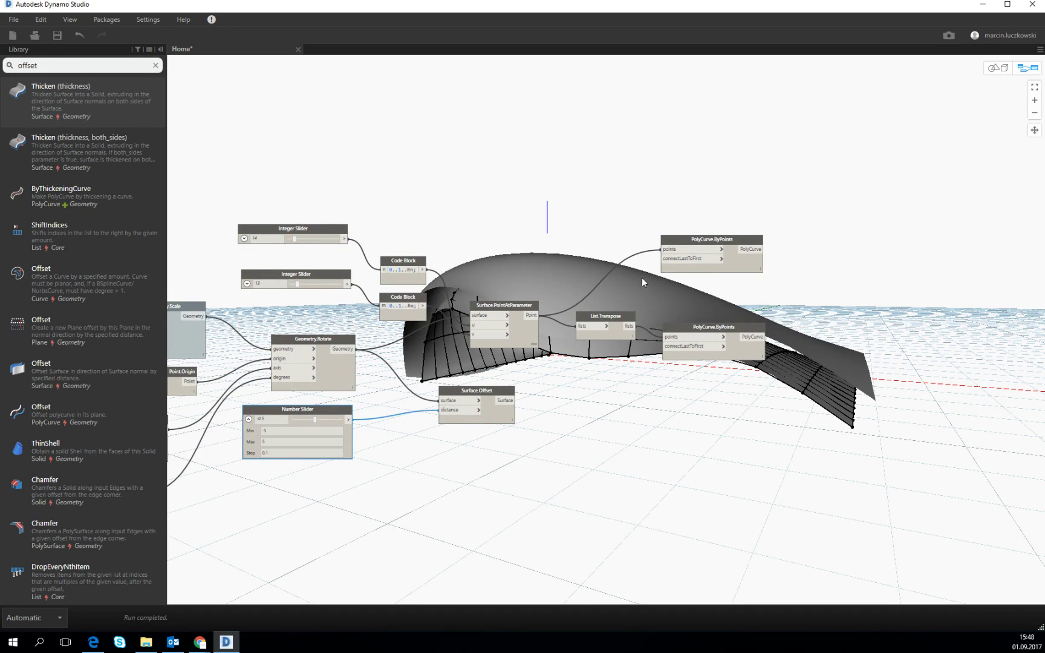
scroll(641, 282, down, 1)
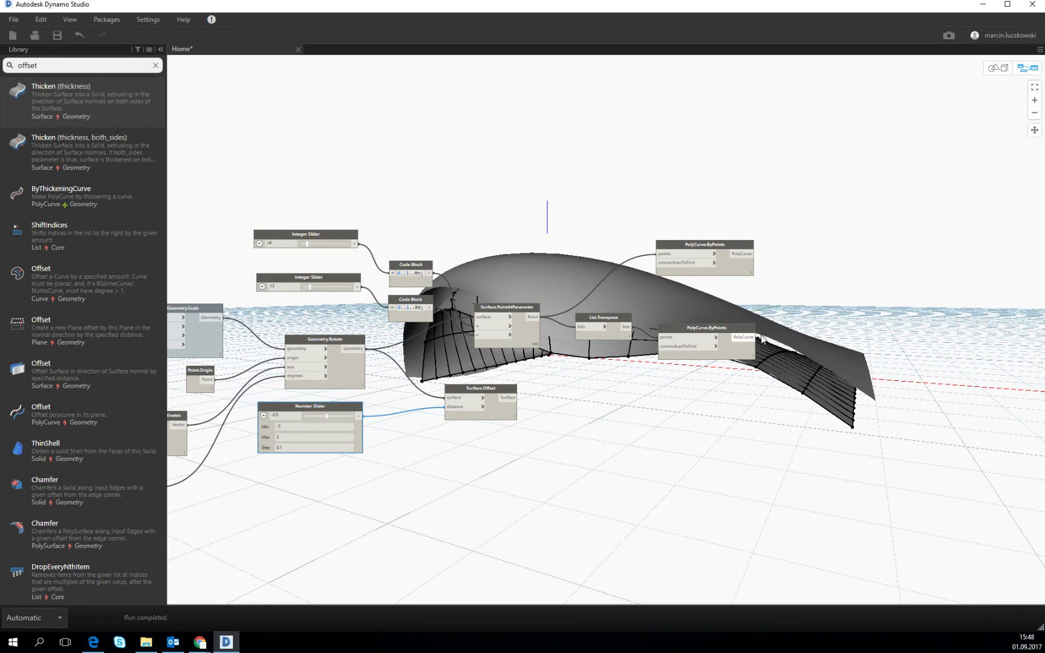
scroll(786, 236, up, 1)
middle_drag(786, 236, 640, 251)
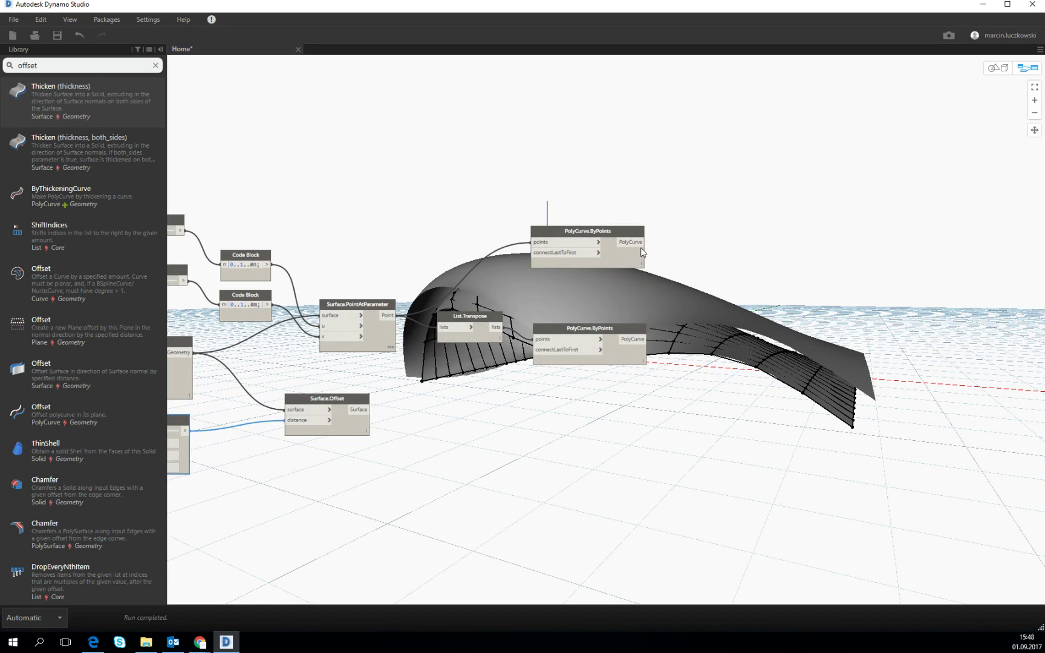
mouse_move(639, 244)
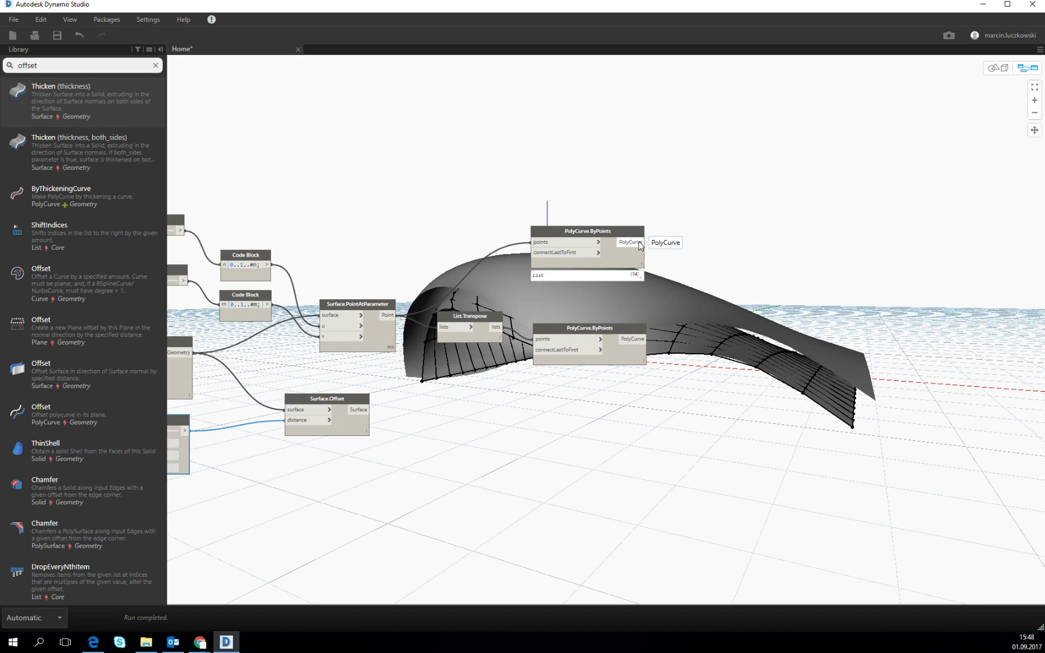
click(9, 68)
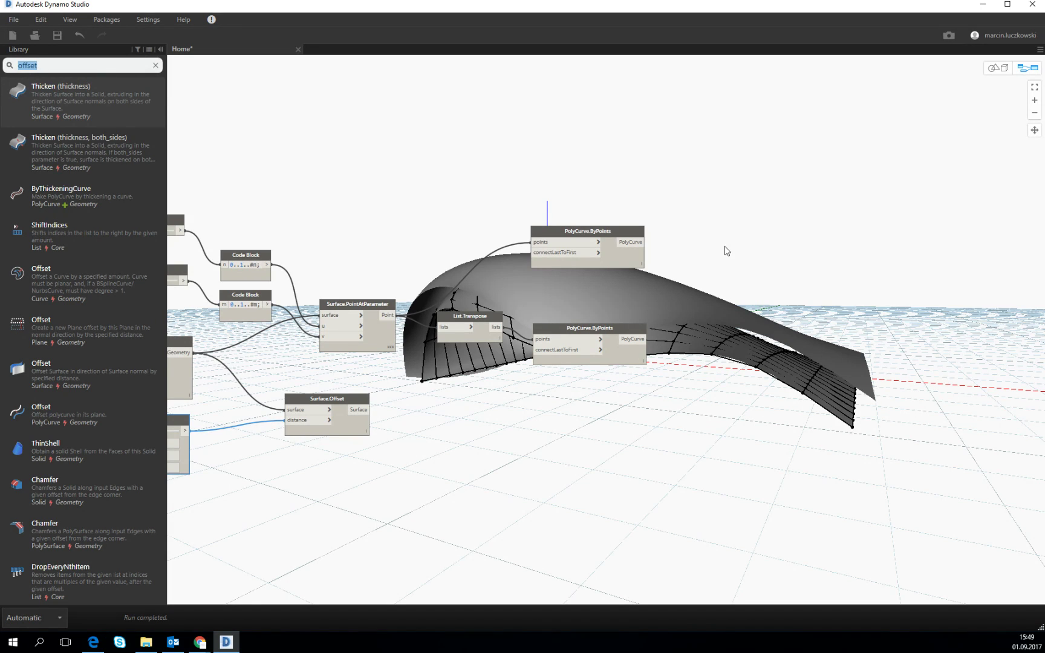
Add a PolyCurve.Curves node fed by the upper PolyCurve.ByPoints output
double_click(27, 65)
text(c)
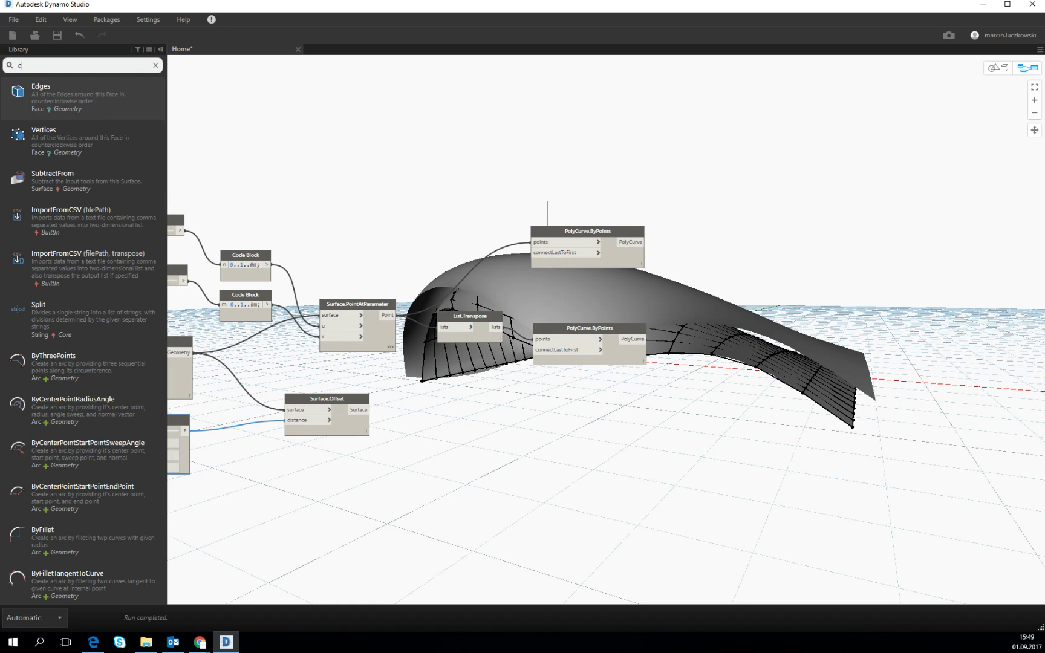
text(urve)
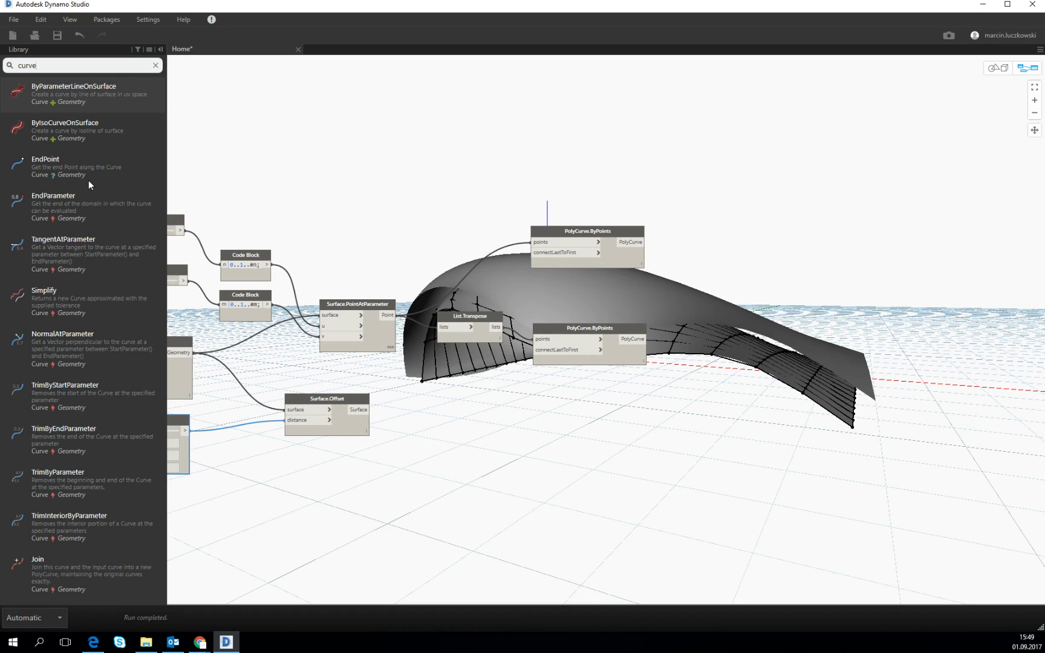
text(s)
double_click(49, 66)
text(po)
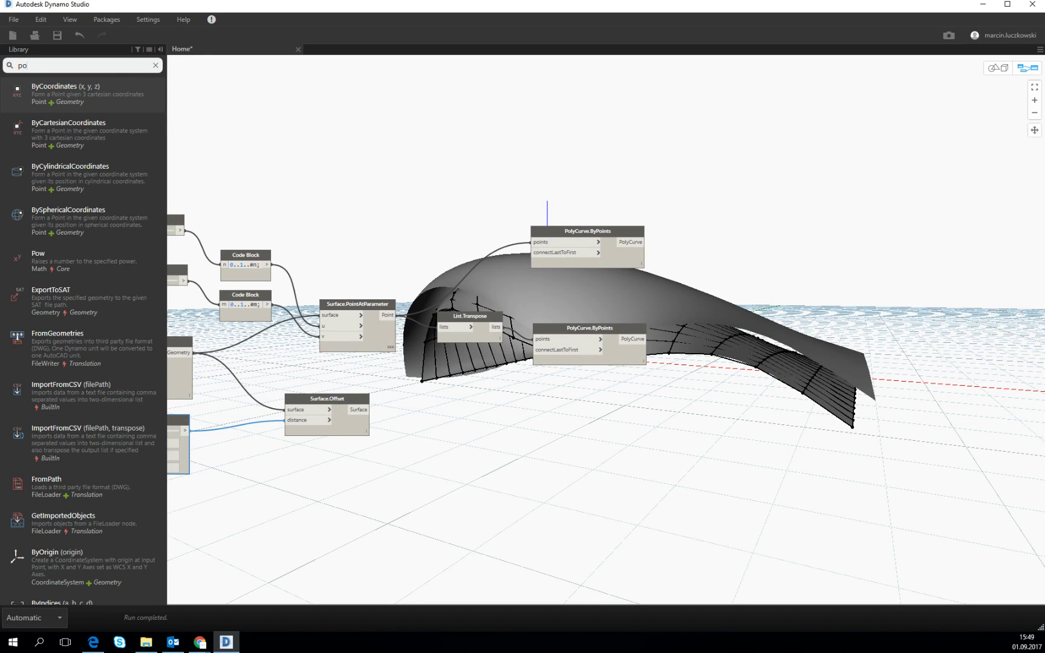
text(lycur)
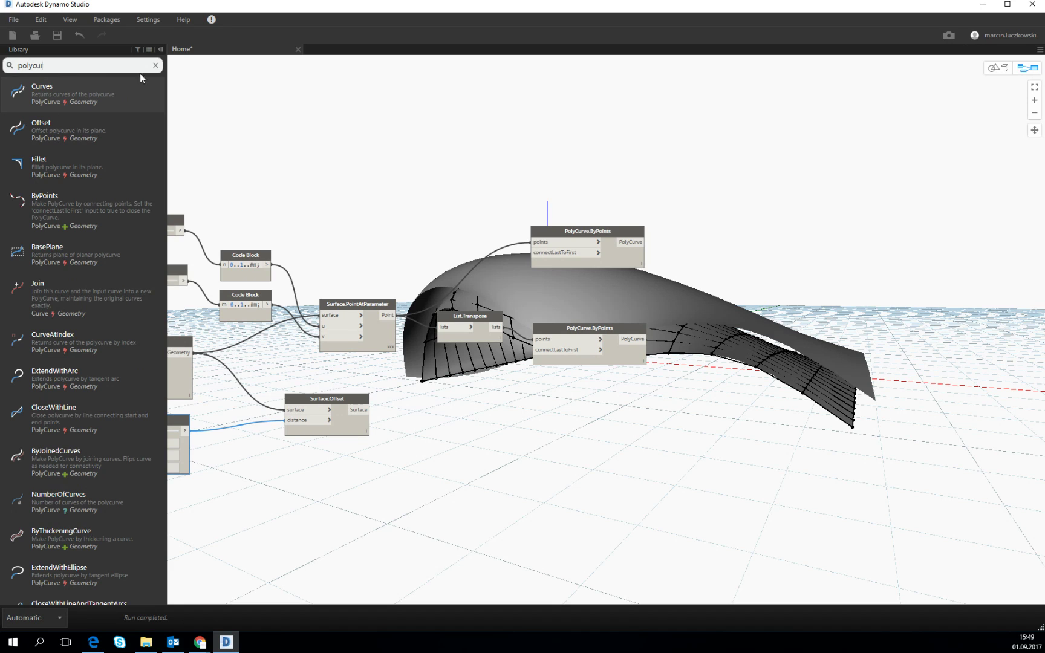
text(ve)
click(42, 84)
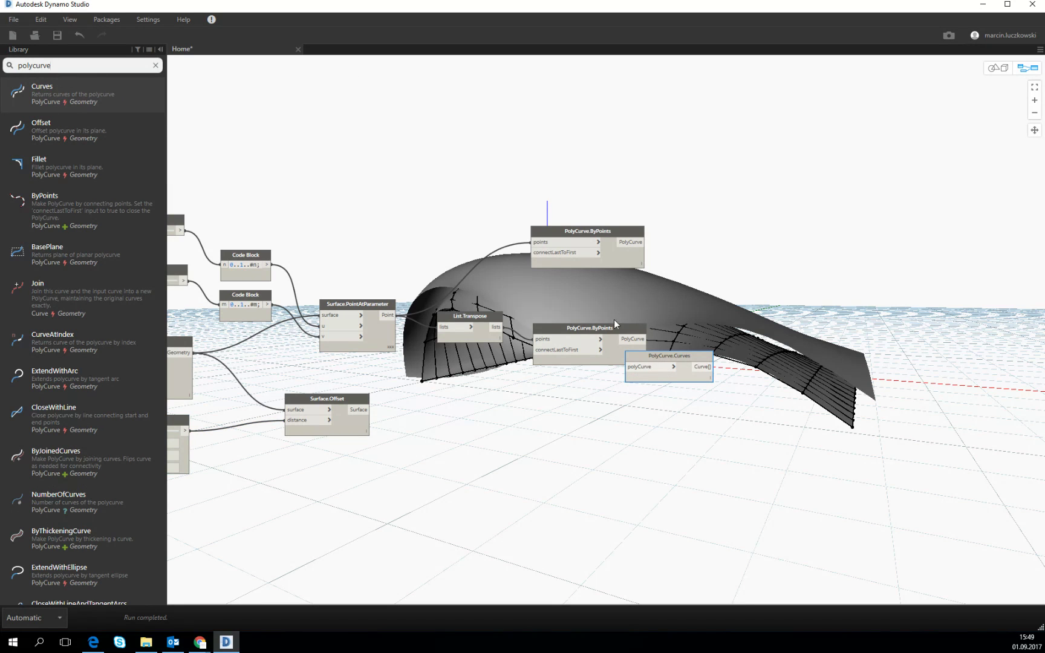
drag(659, 359, 736, 226)
scroll(658, 245, up, 2)
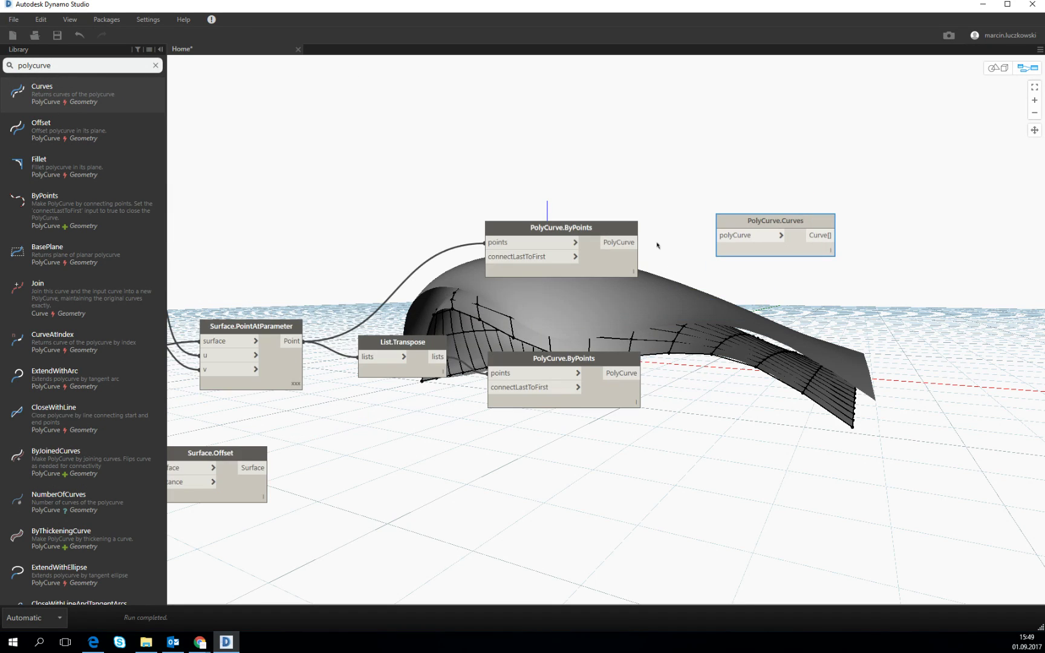
drag(638, 243, 718, 235)
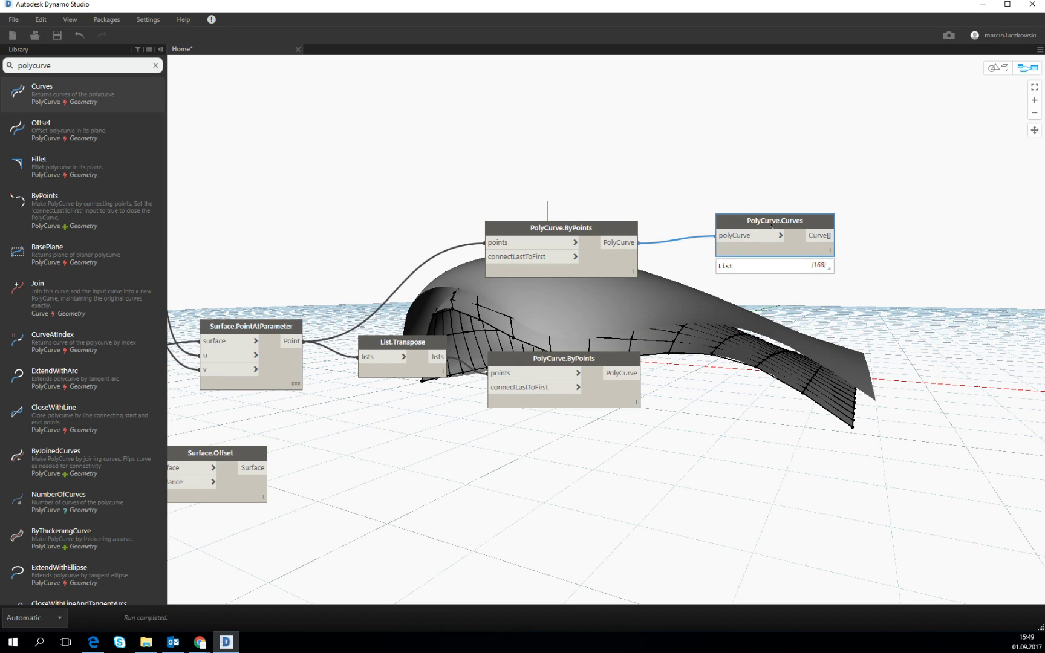
Duplicate PolyCurve.Curves below and feed it the lower PolyCurve.ByPoints output
key(ctrl+c)
key(ctrl+v)
drag(907, 245, 746, 371)
drag(629, 374, 703, 384)
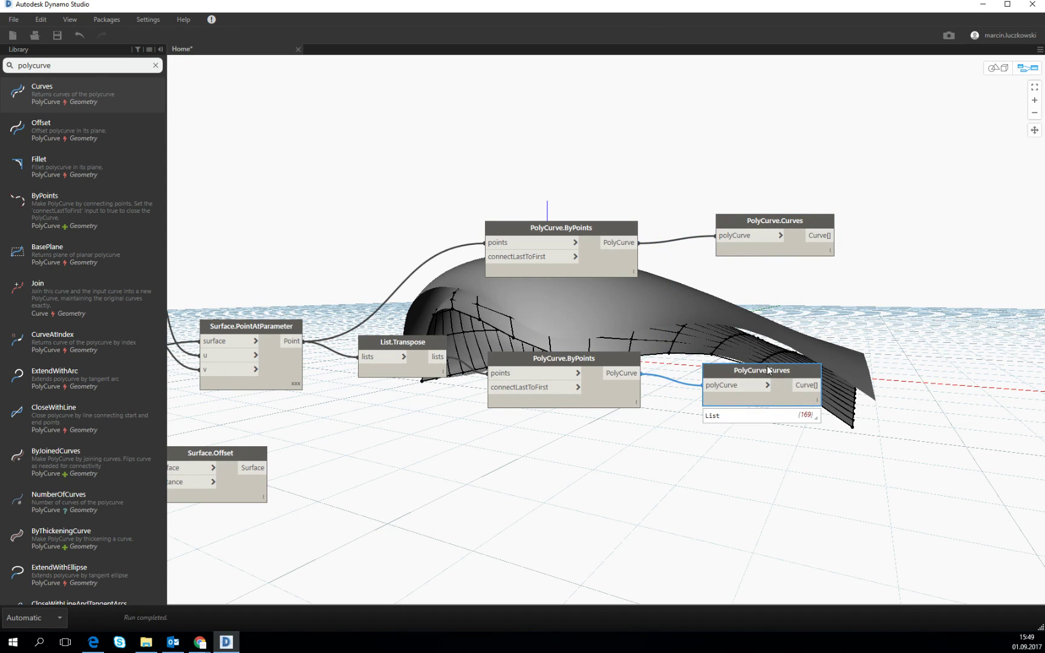
drag(783, 369, 791, 369)
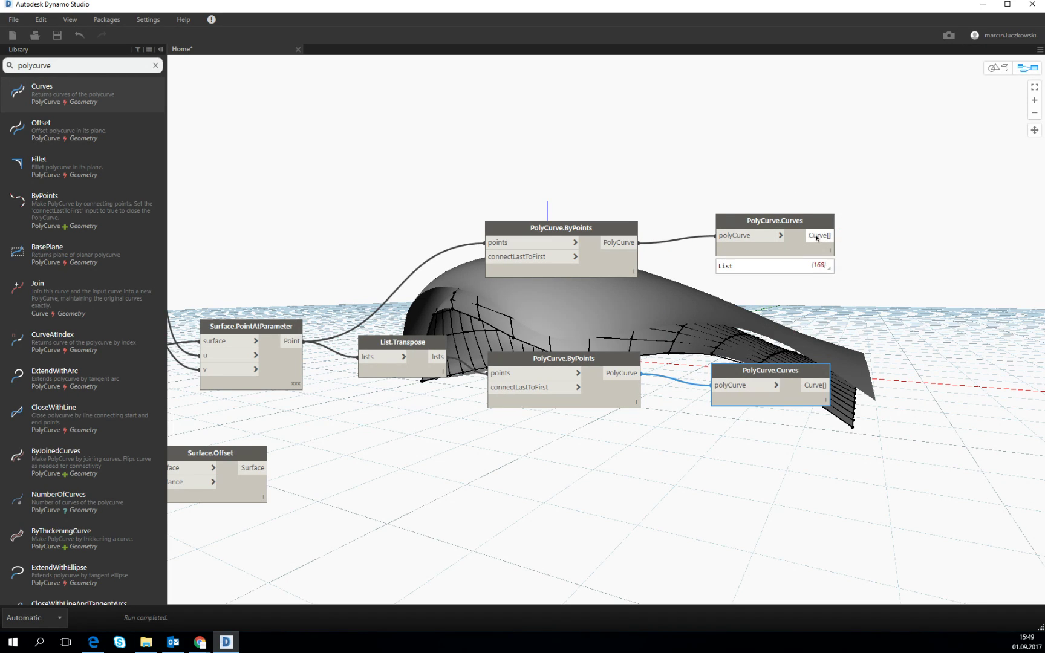
mouse_move(809, 271)
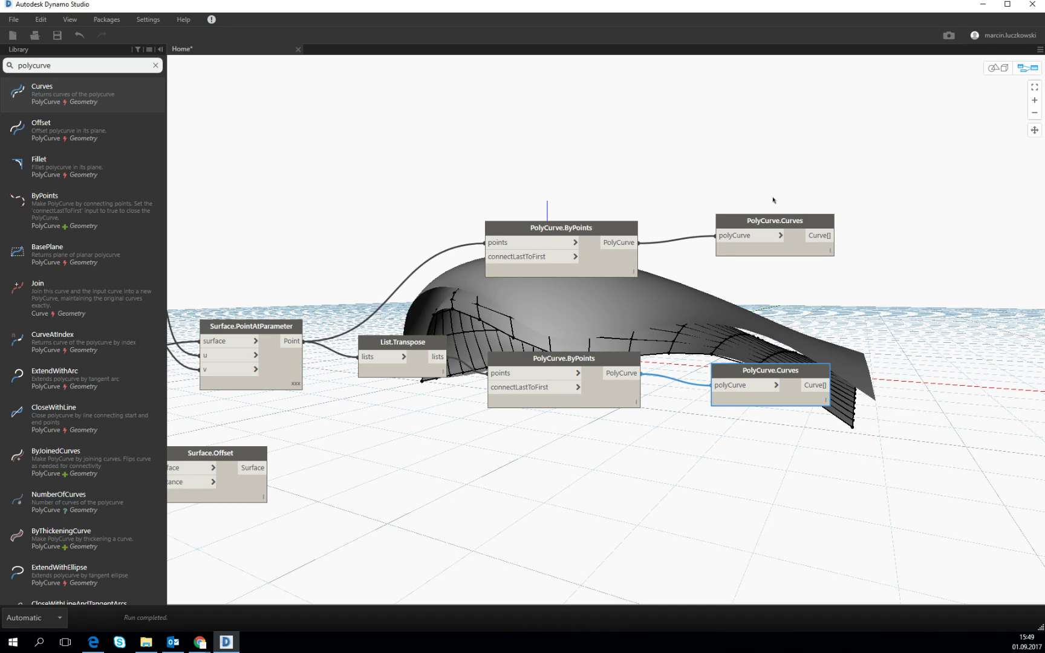
middle_drag(684, 175, 574, 182)
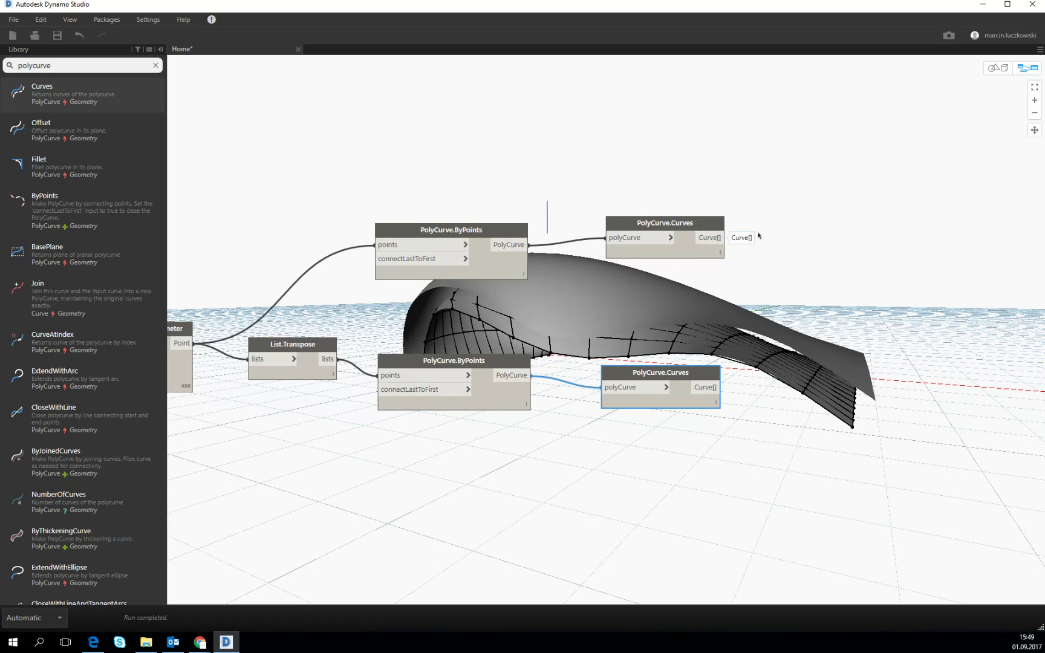
right_click(761, 182)
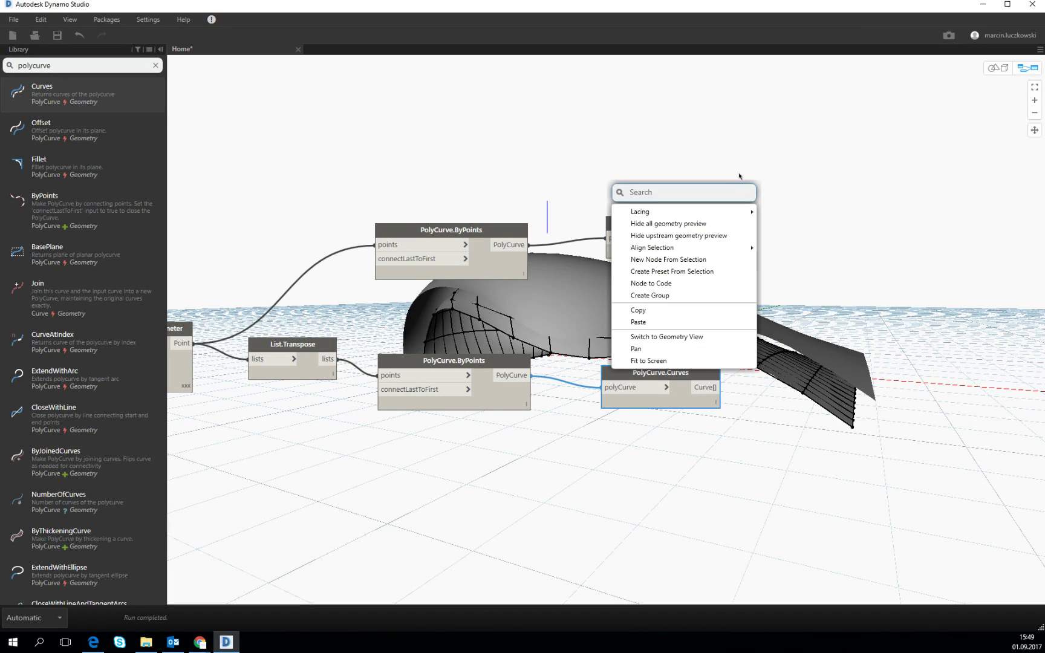
Add Curve.EndPoint and Curve.StartPoint nodes, both fed by the upper curves
text(end)
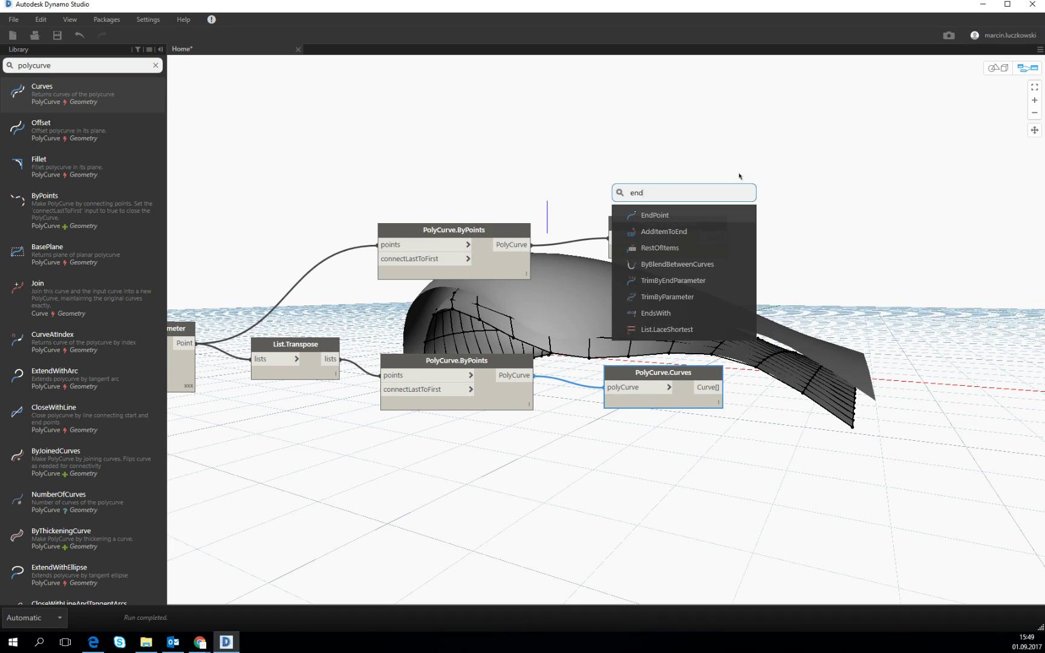
click(704, 219)
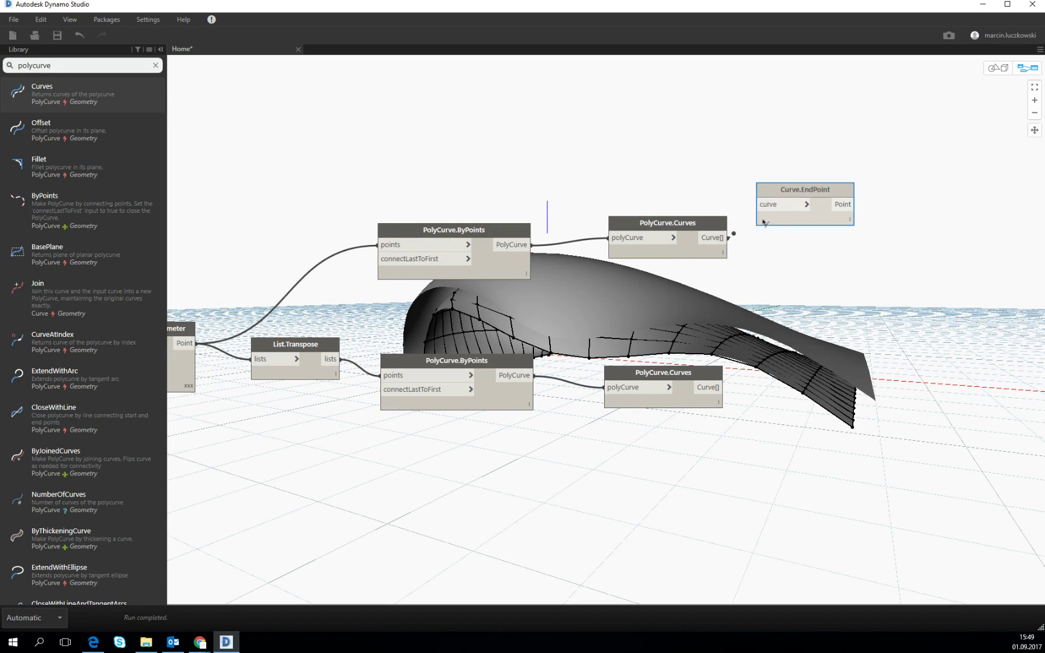
drag(727, 237, 767, 201)
right_click(682, 150)
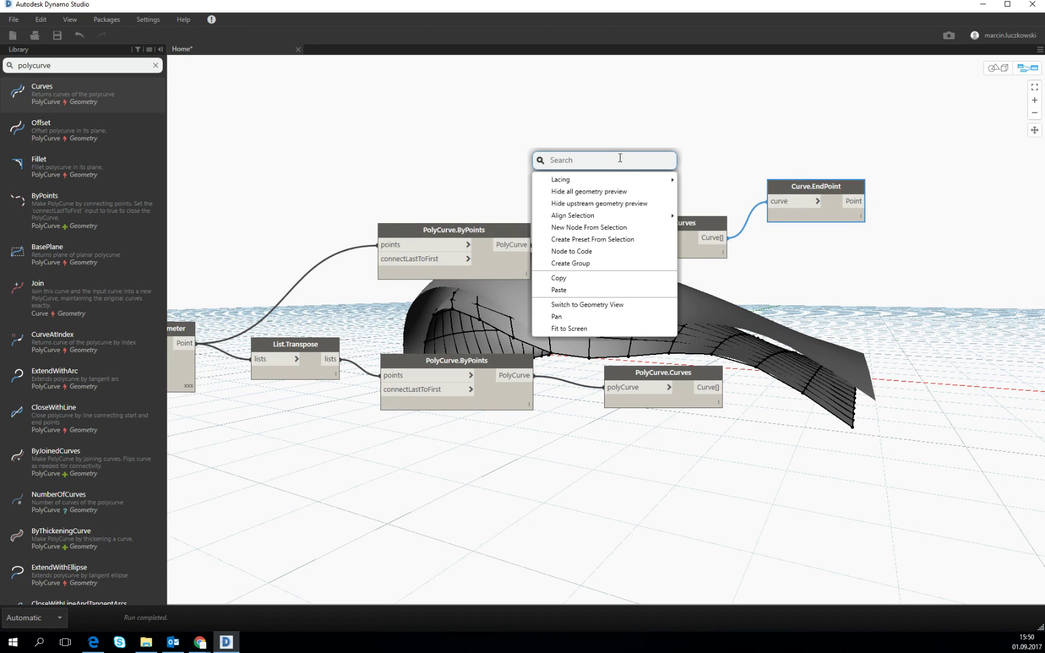
text(start)
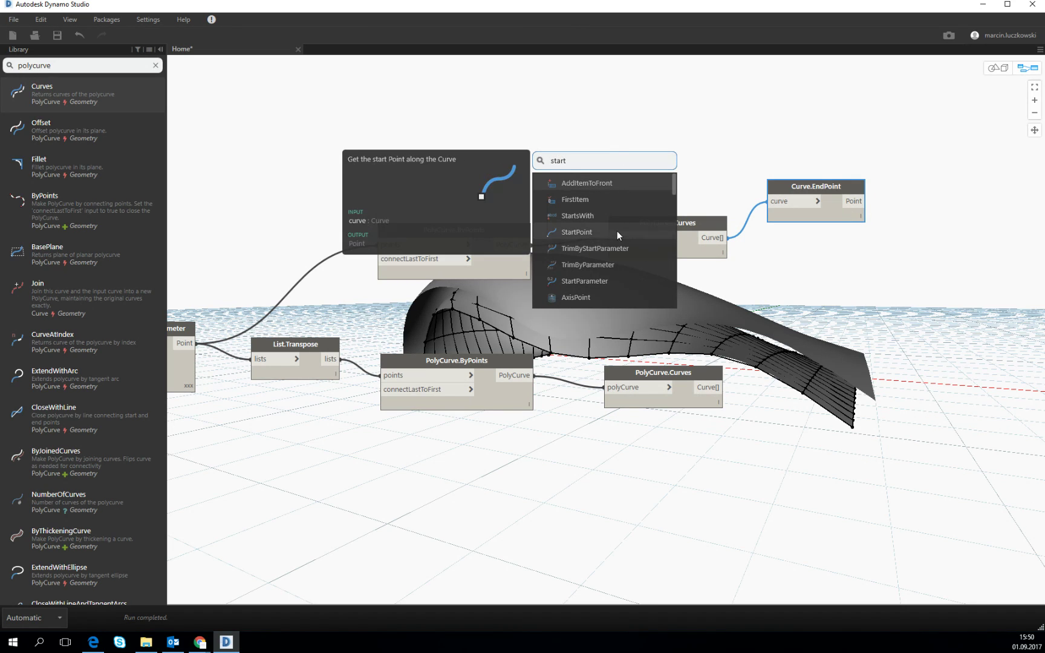
click(617, 231)
drag(728, 238, 812, 263)
Add Line.ByStartPointEndPoint with end points as startPoint and start points as endPoint
middle_drag(958, 221, 796, 237)
right_click(796, 237)
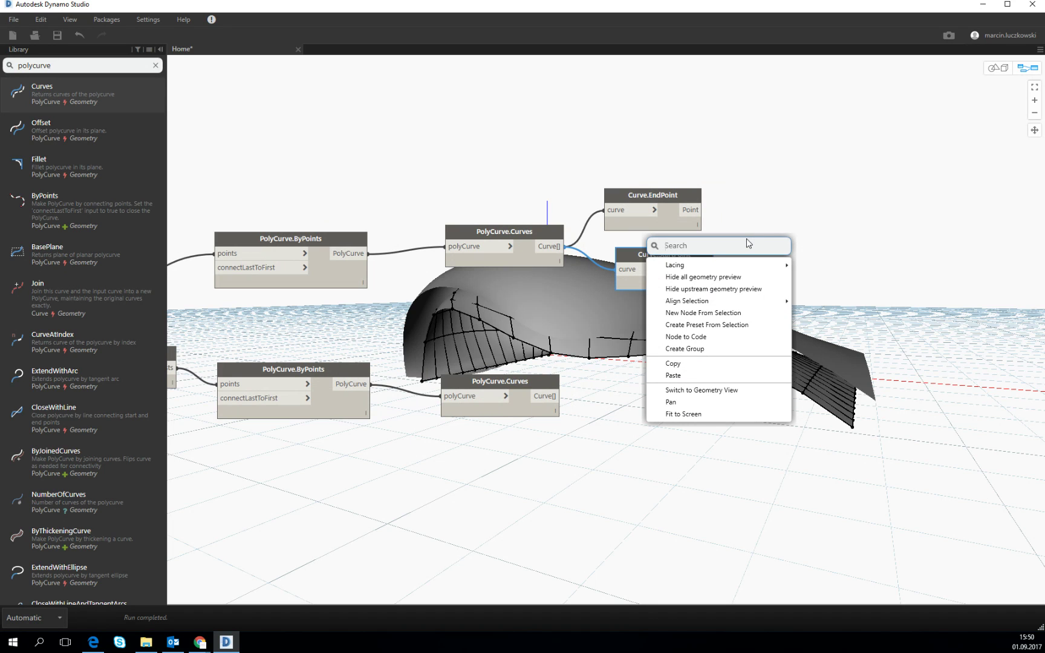
text(line)
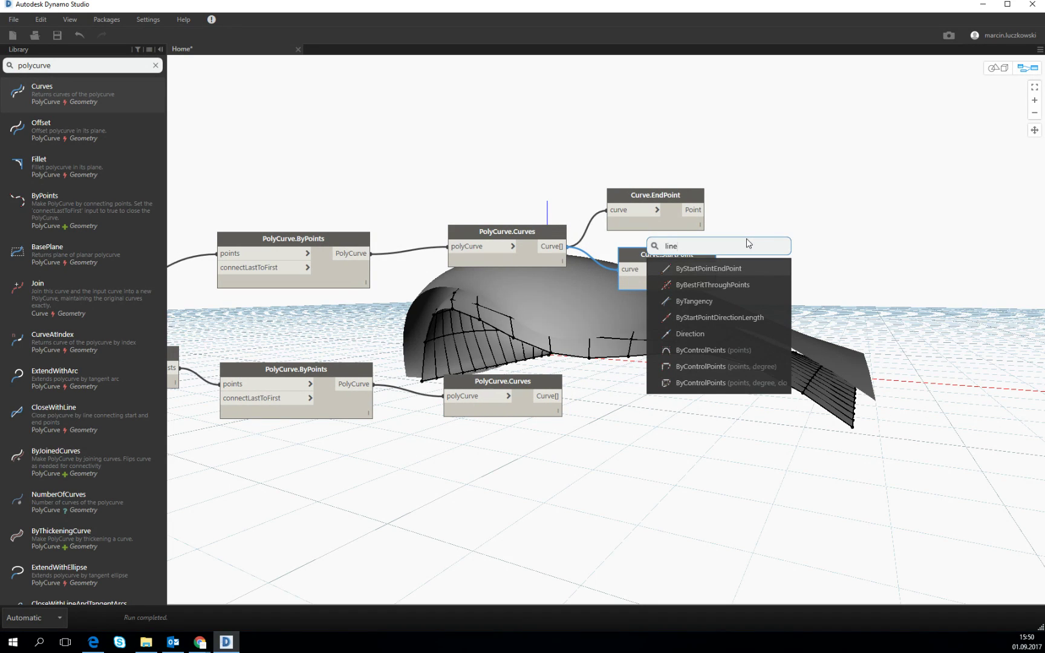
click(718, 269)
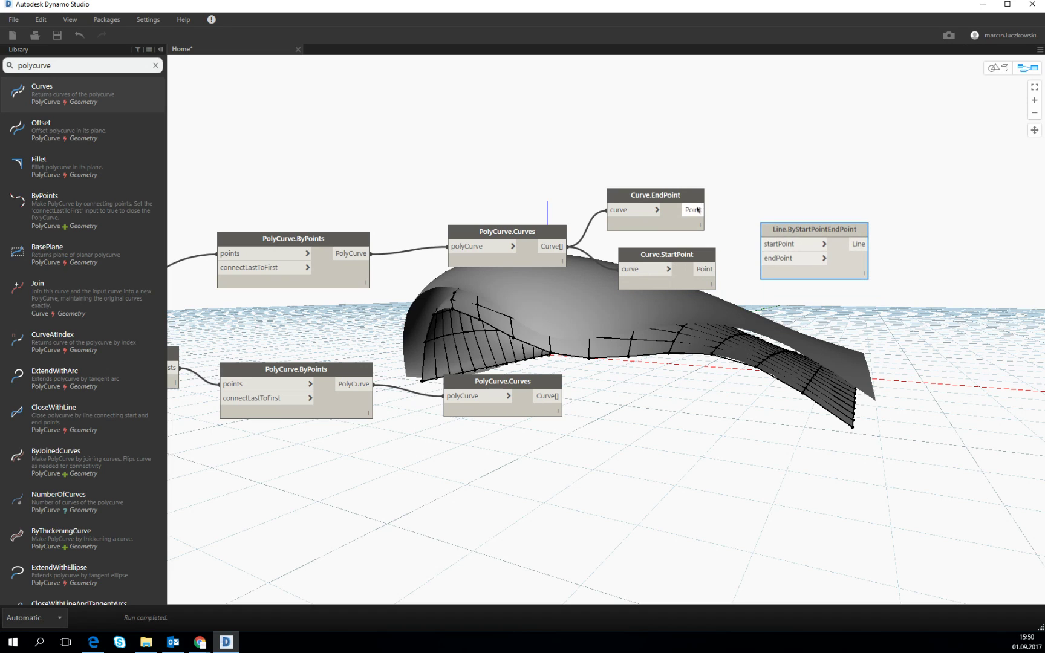
click(699, 210)
click(767, 247)
click(705, 269)
click(763, 258)
drag(682, 254, 661, 270)
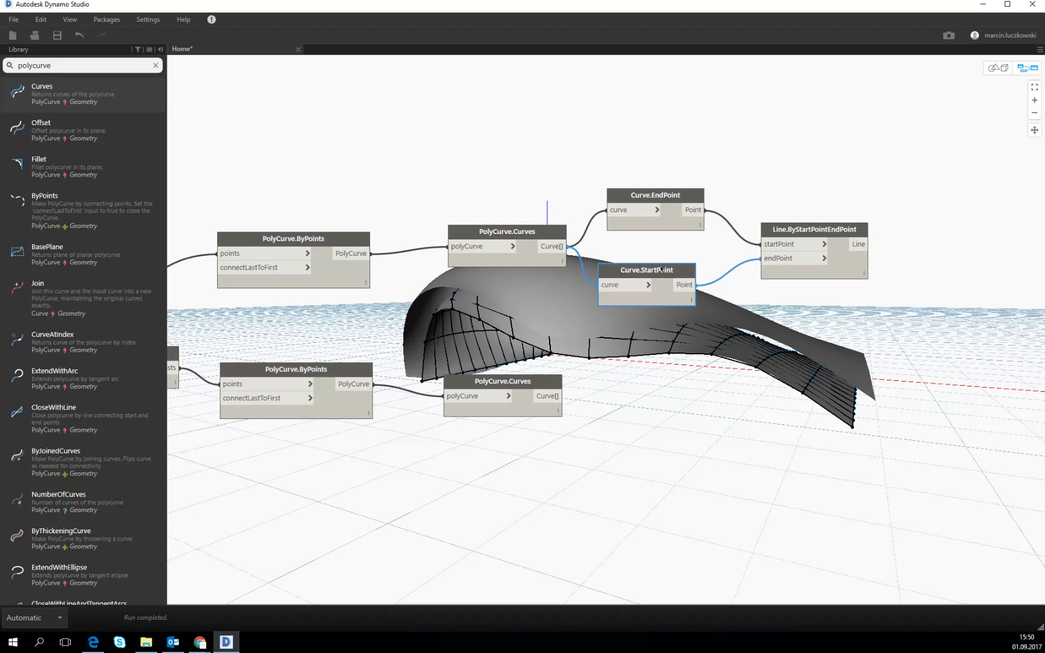
drag(804, 234, 780, 211)
Place a Watch node beside the Line.ByStartPointEndPoint node
right_click(920, 222)
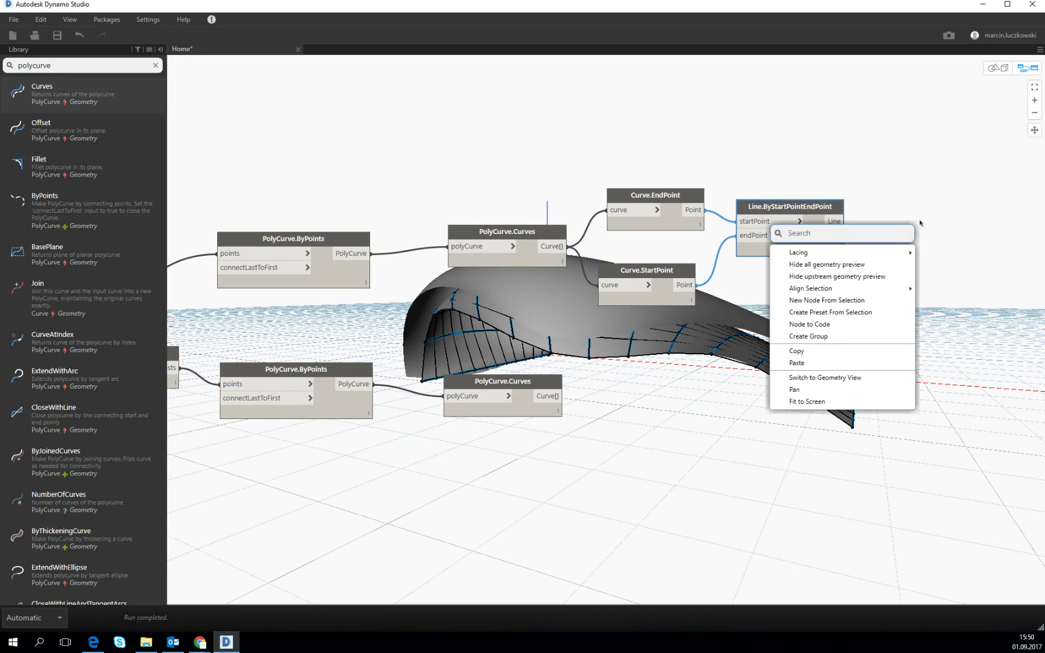
text(watc)
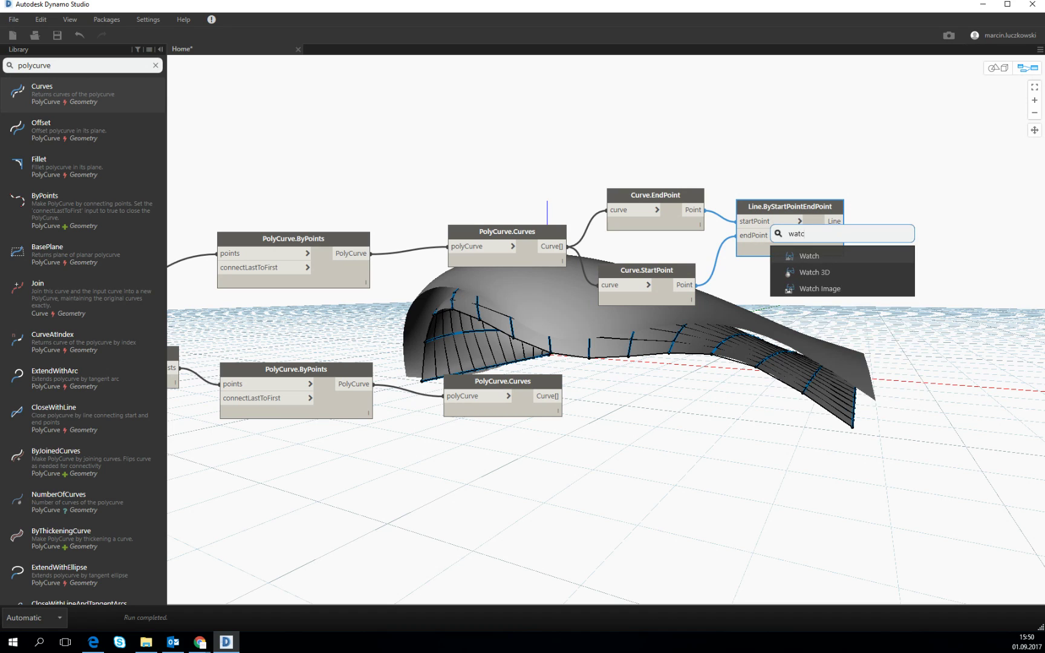
text(h)
click(809, 258)
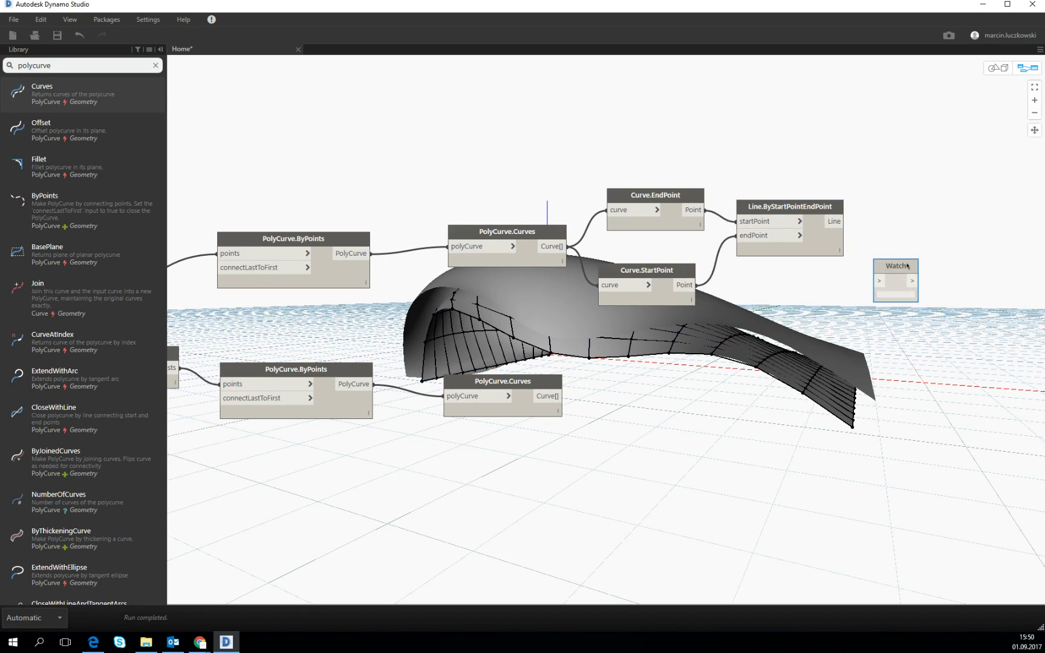
Connect the Line output to the Watch node and view its 168 line entries
drag(906, 266, 940, 213)
click(844, 221)
click(911, 227)
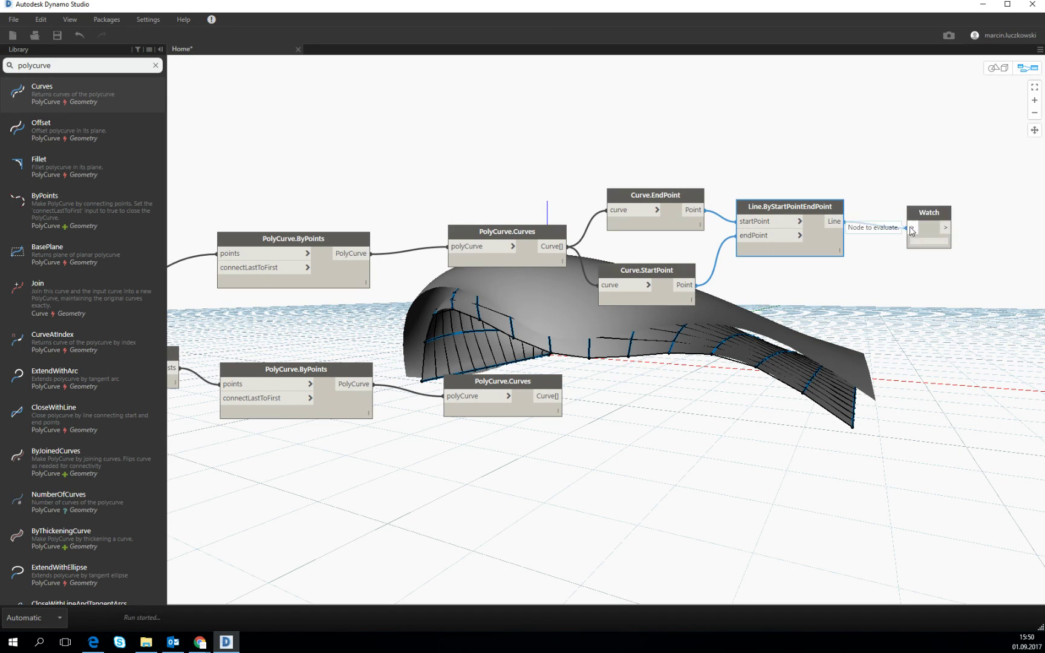
middle_drag(873, 155, 790, 147)
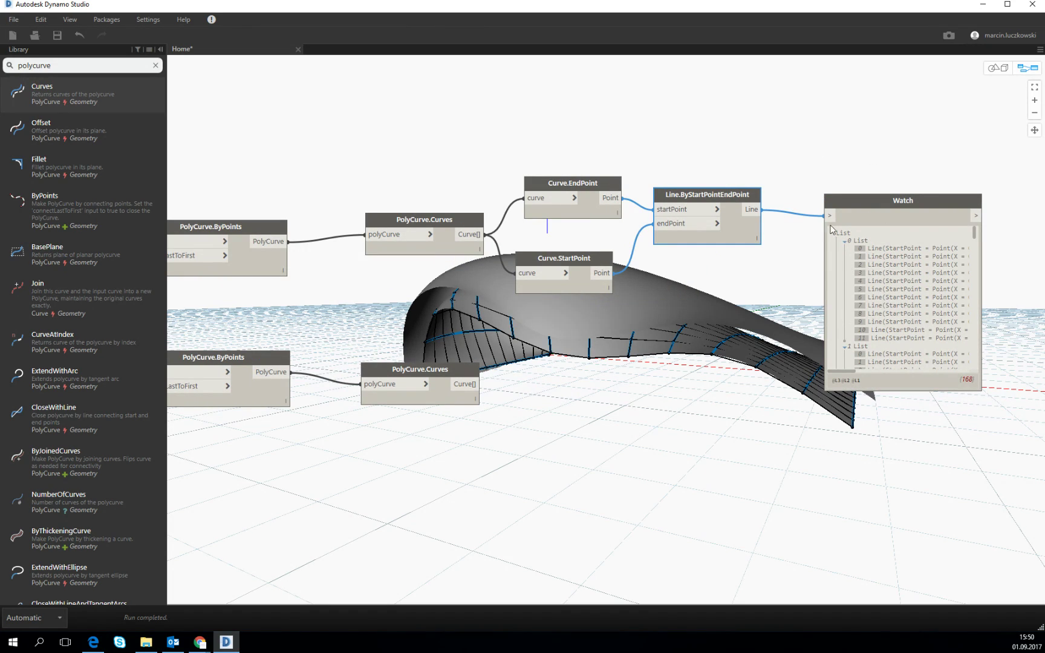
scroll(756, 158, up, 1)
Box-select the four upper curve-to-line nodes
scroll(756, 158, down, 1)
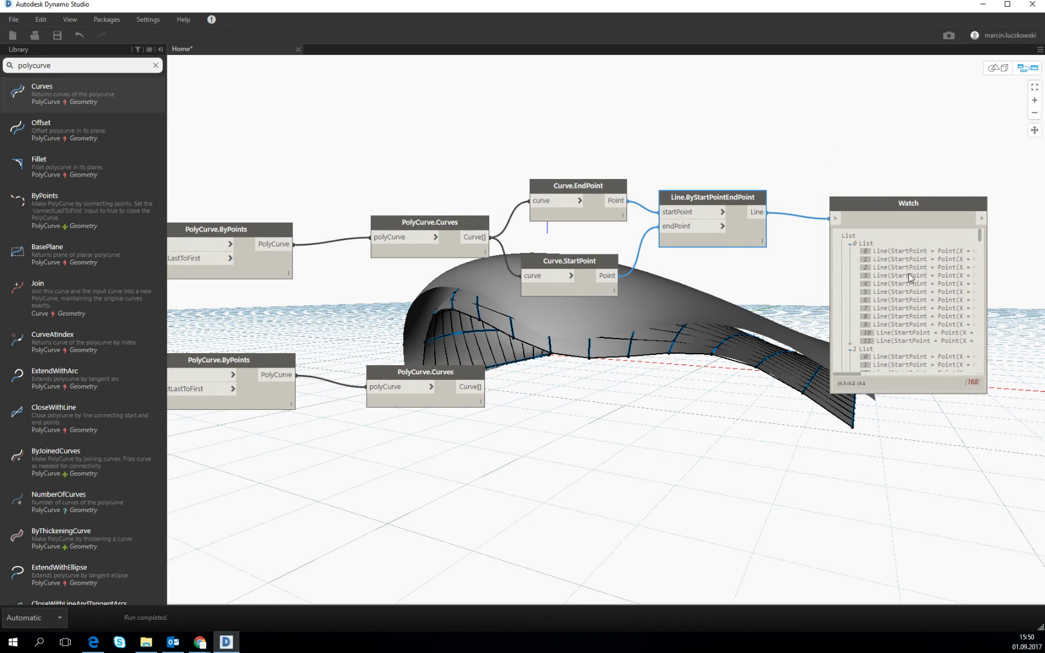
mouse_move(358, 134)
mouse_down()
mouse_move(627, 283)
mouse_move(575, 259)
mouse_move(512, 67)
mouse_move(585, 141)
mouse_move(453, 113)
mouse_move(643, 289)
mouse_move(780, 308)
mouse_move(766, 283)
mouse_move(532, 89)
mouse_up()
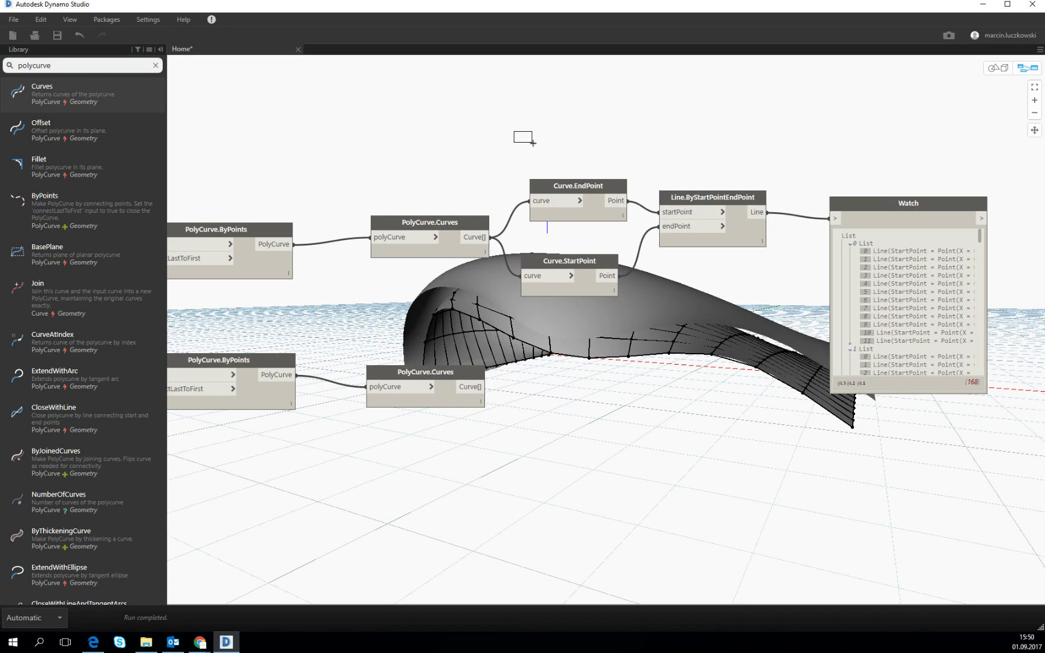
drag(354, 121, 795, 313)
Package the selected nodes as custom node 'Polycurve to Lines' in the Analyze category
right_click(663, 144)
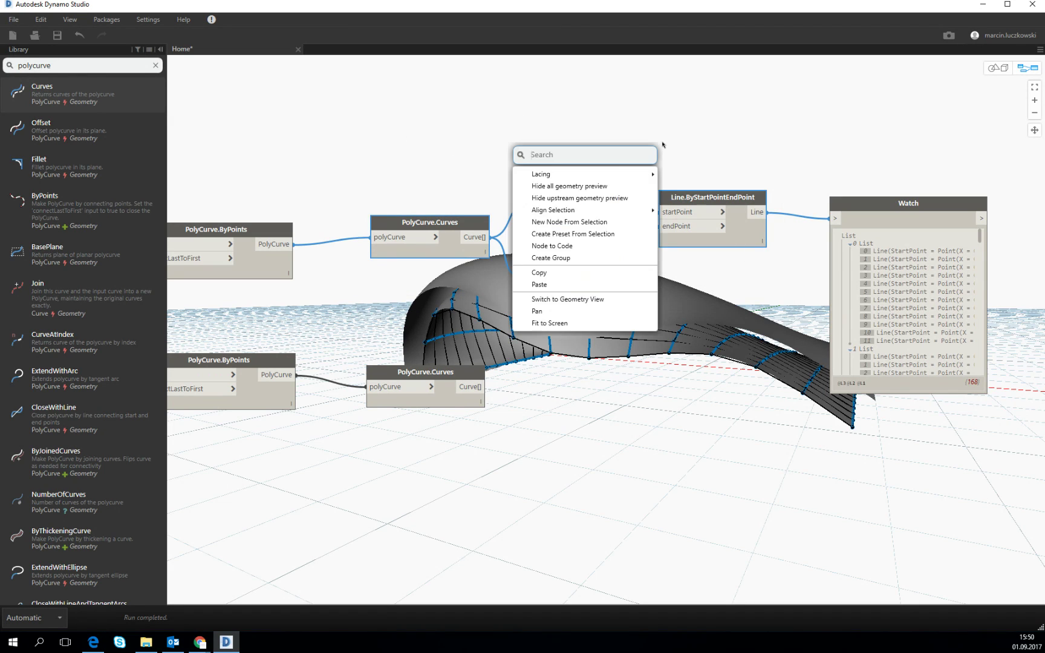
click(598, 222)
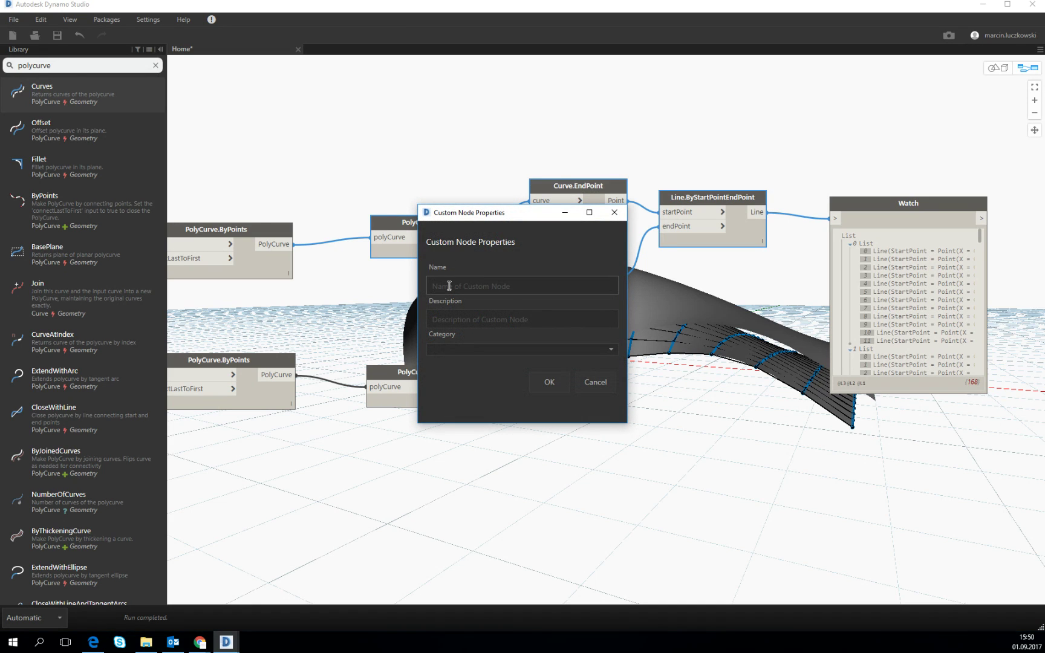
text(Polycurve to Lines)
click(482, 347)
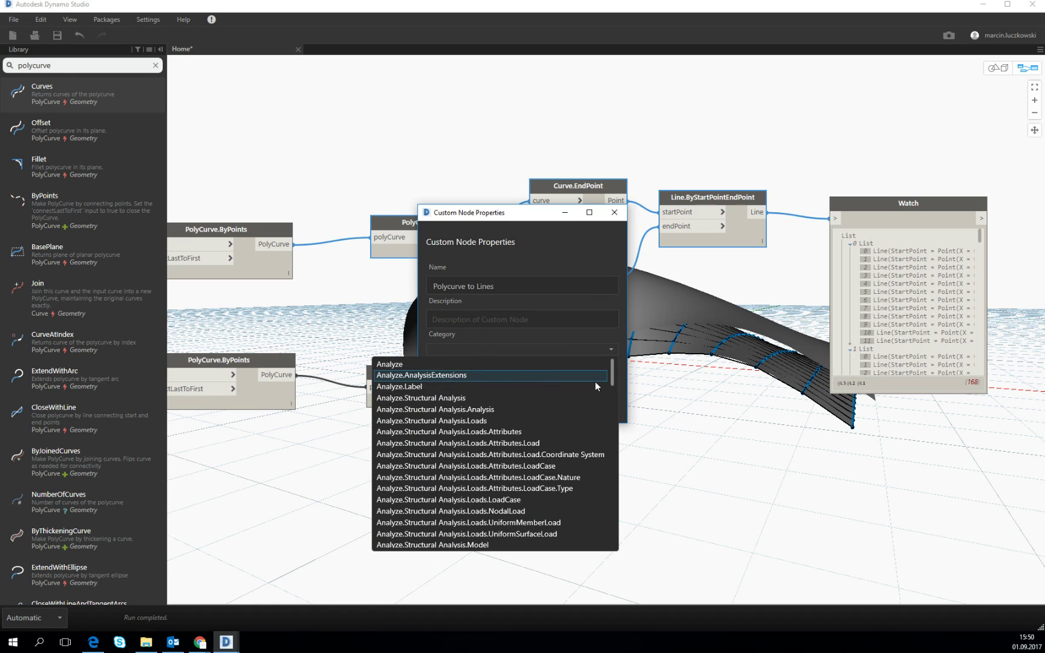
click(466, 365)
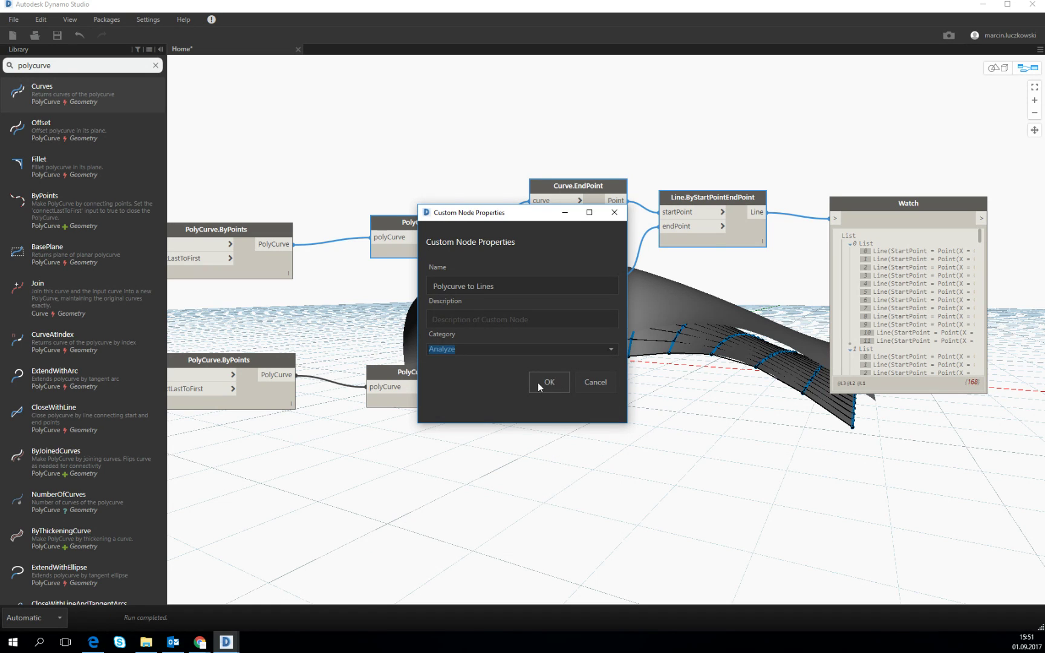
click(539, 385)
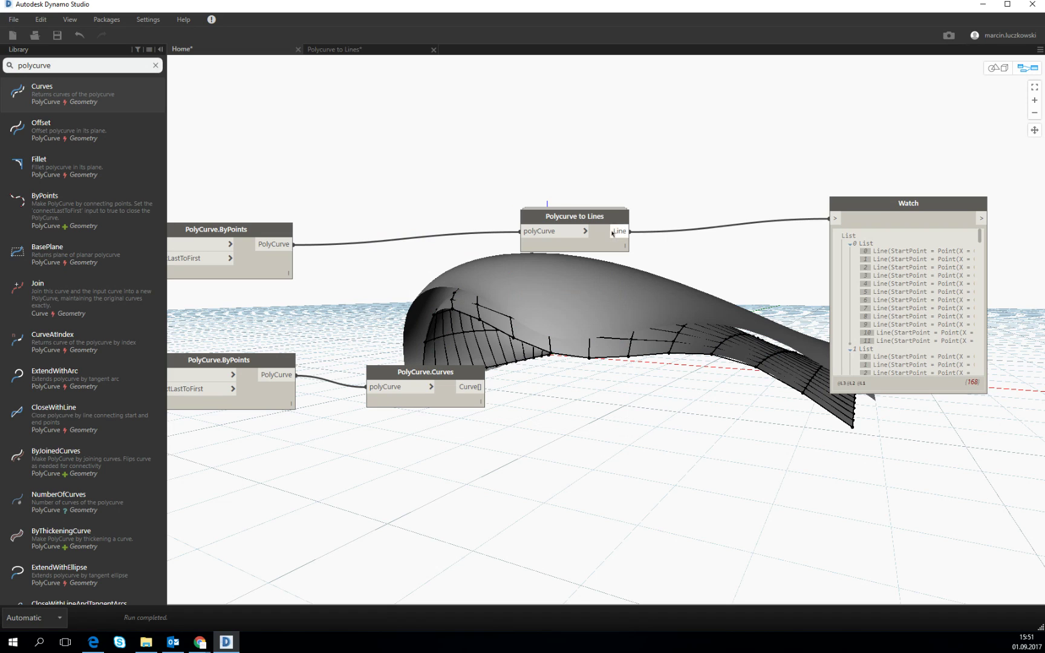
Delete the lower PolyCurve.Curves and add a Polycurve to Lines node fed by the lower polycurve
click(473, 381)
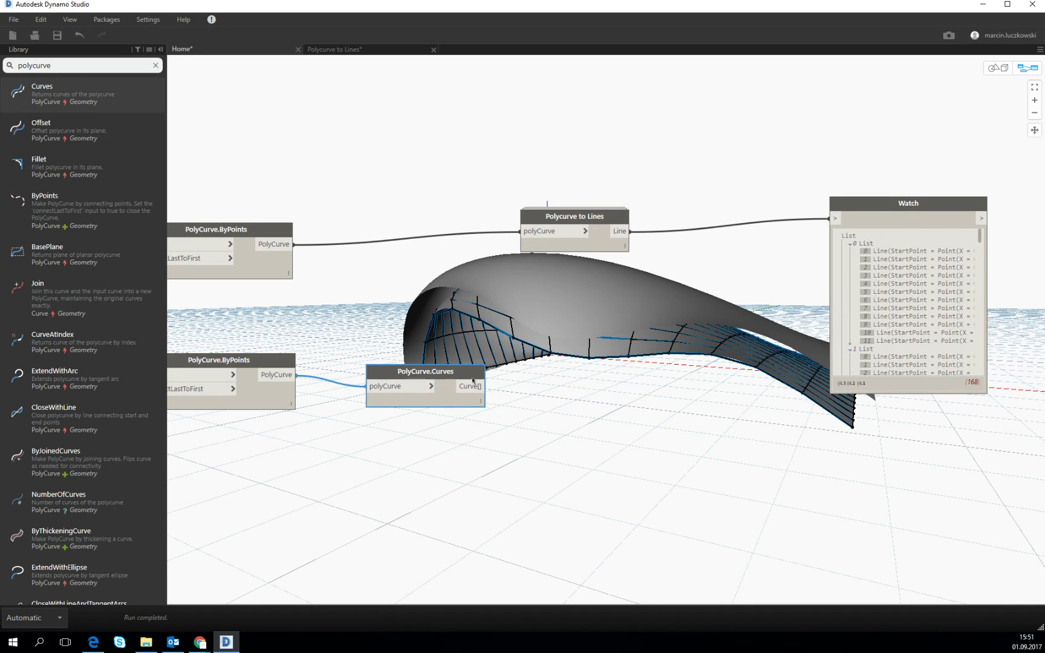
key(Delete)
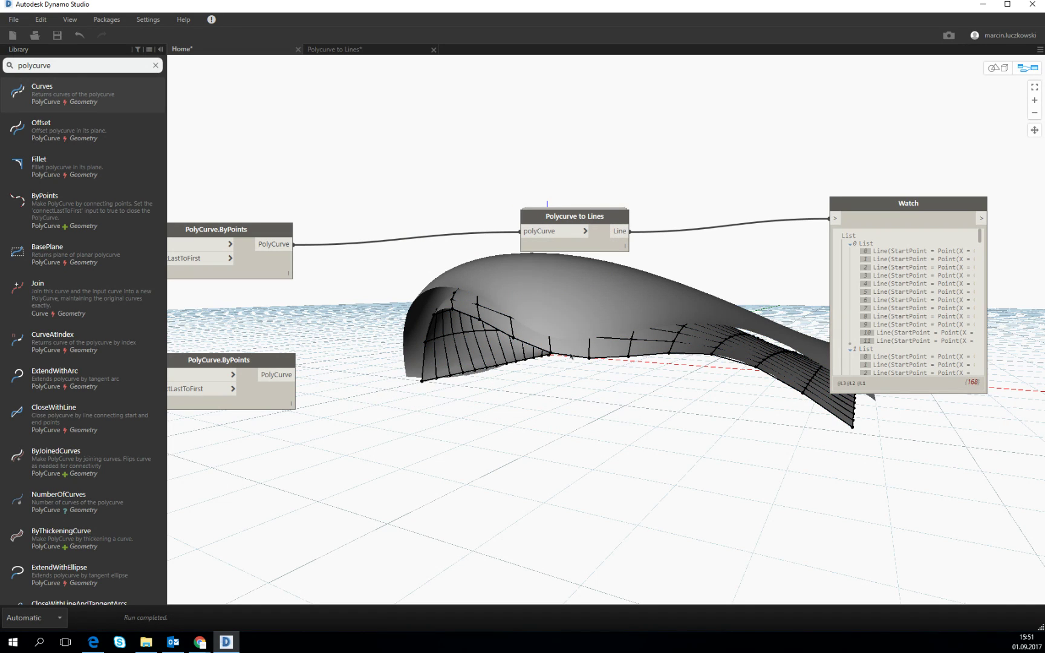
right_click(530, 417)
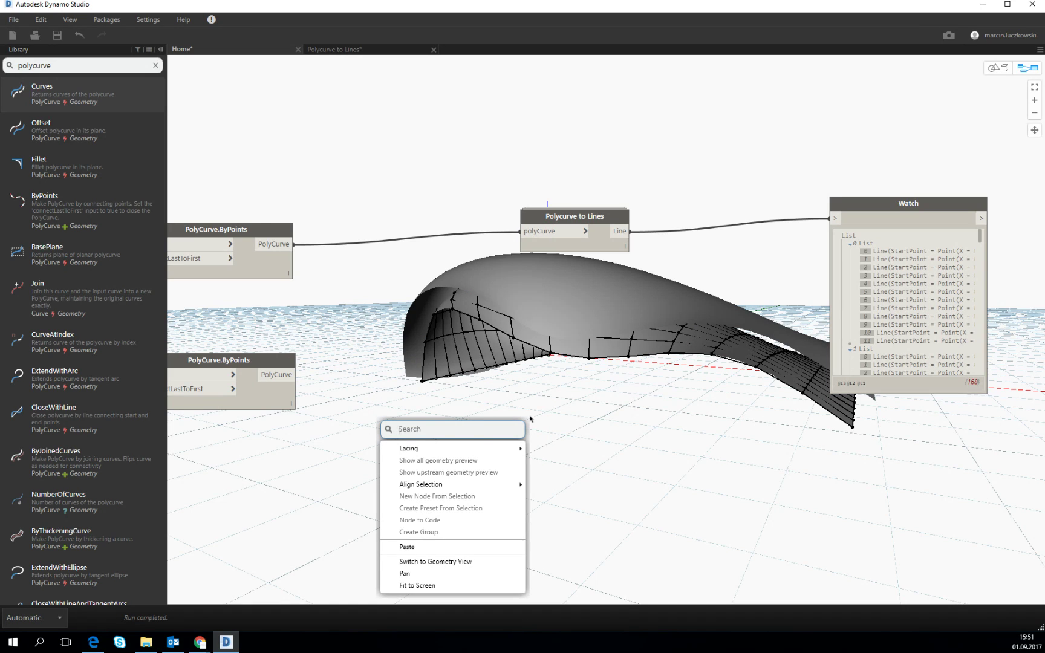
text(po)
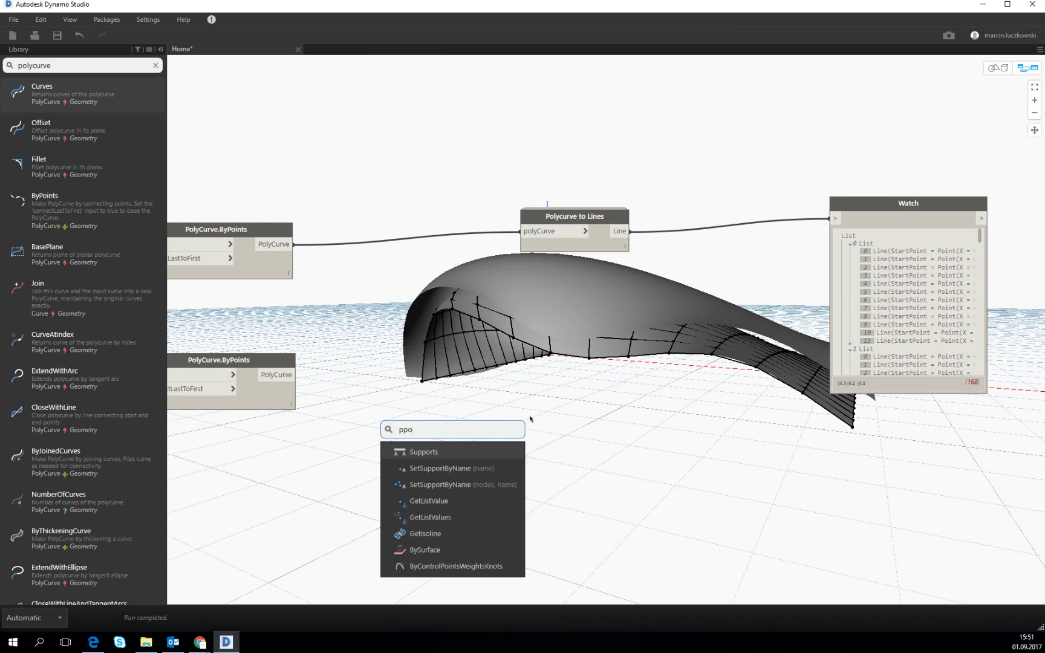
text(ly)
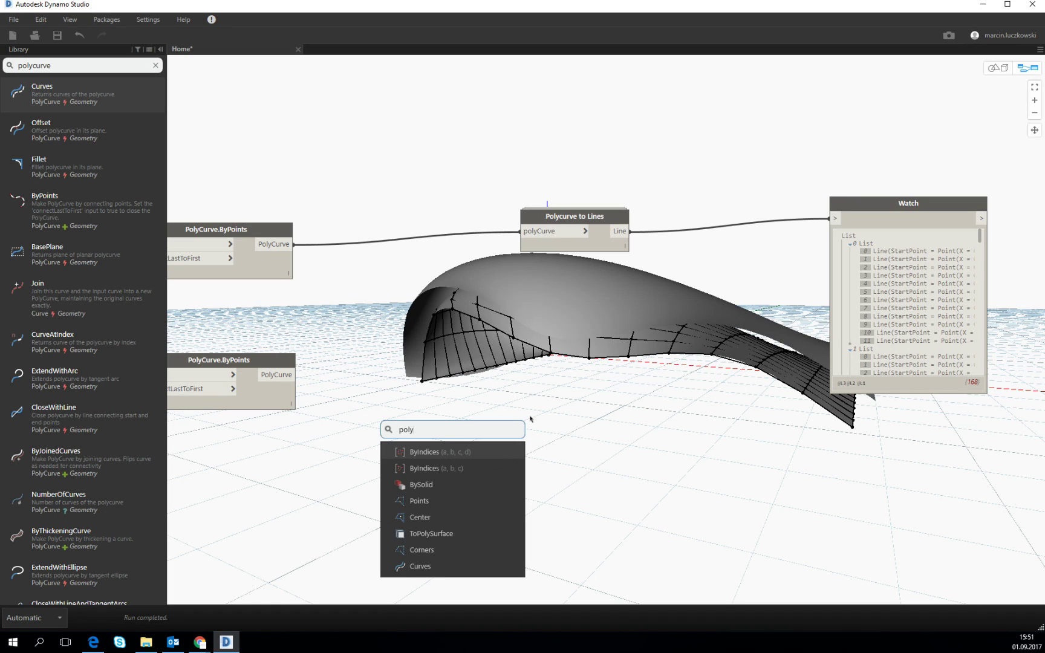
text(curve)
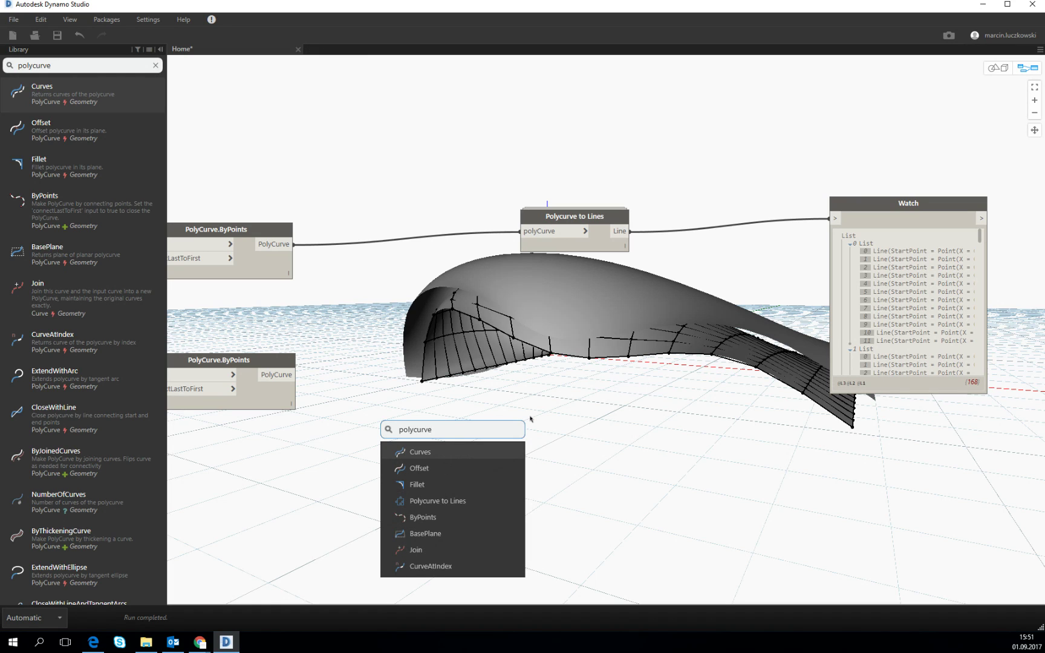
text(lines)
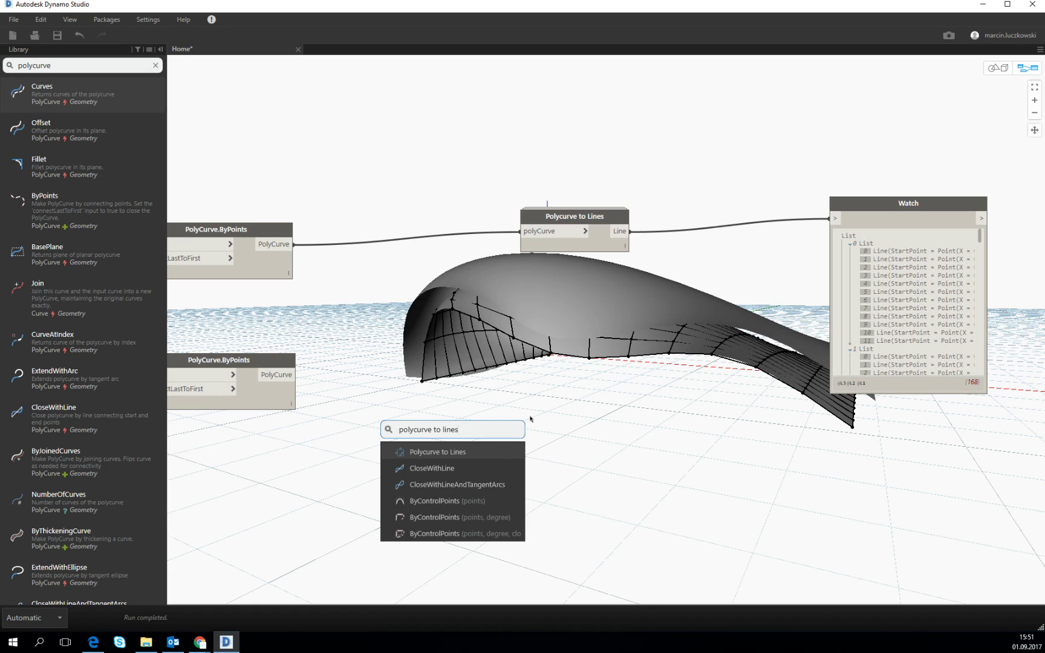
click(493, 449)
drag(493, 454, 473, 354)
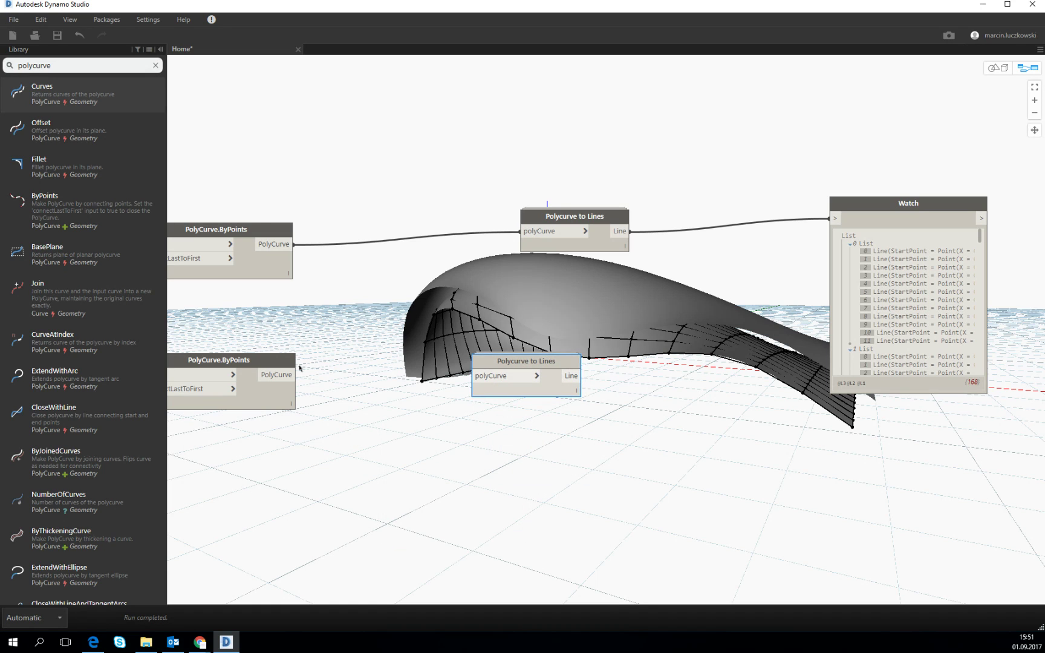
click(299, 374)
click(488, 380)
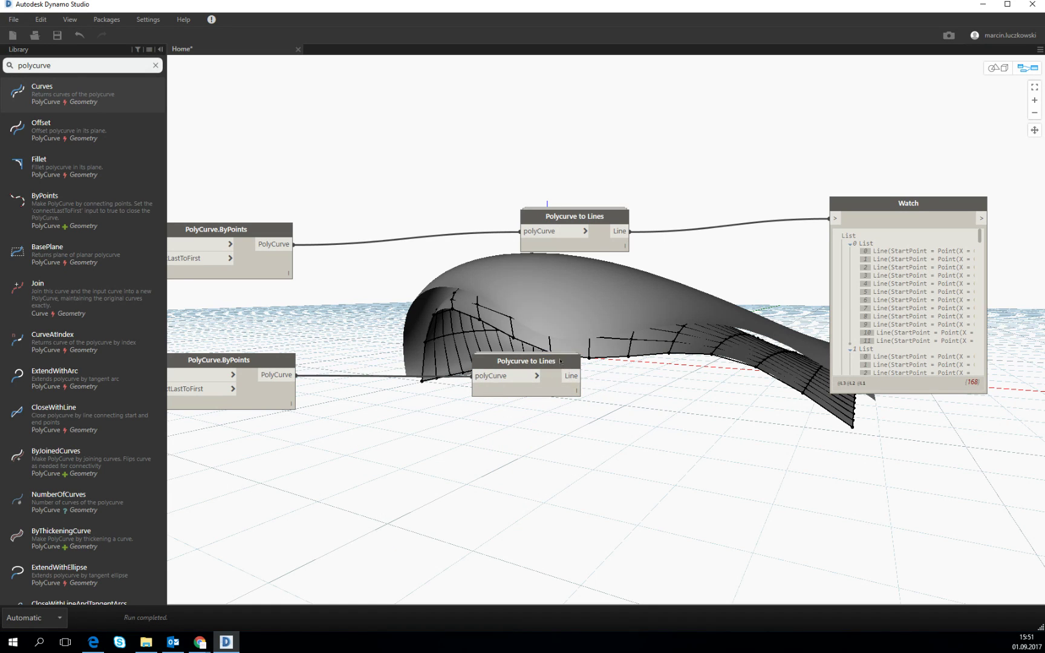
drag(565, 370, 603, 376)
Select the upper Polycurve to Lines node and zoom around the graph
click(575, 242)
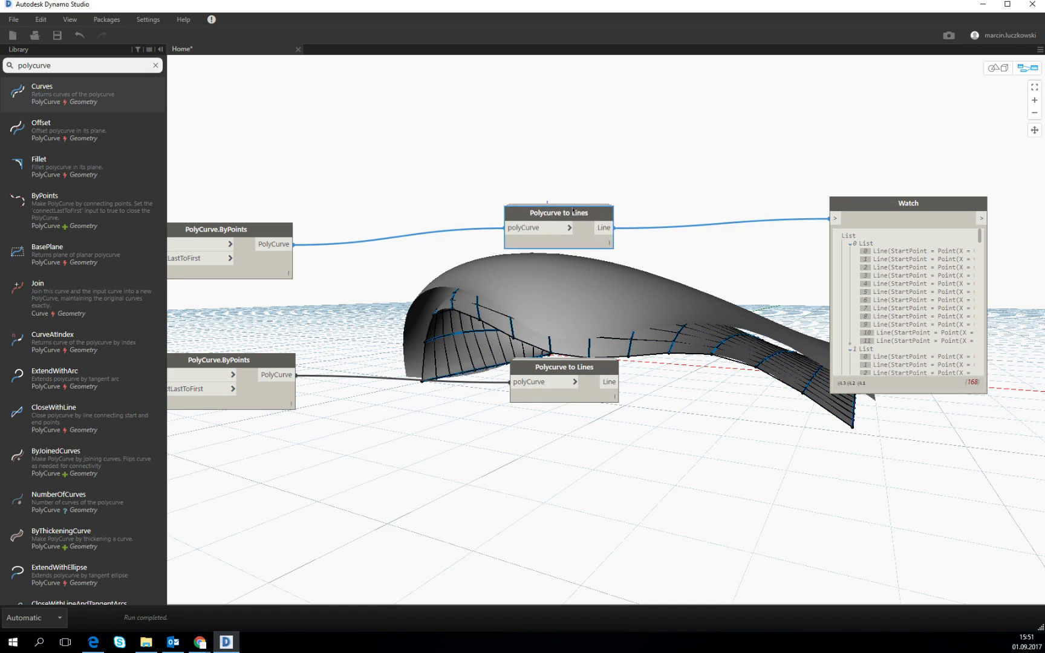
scroll(633, 264, down, 2)
scroll(633, 265, down, 1)
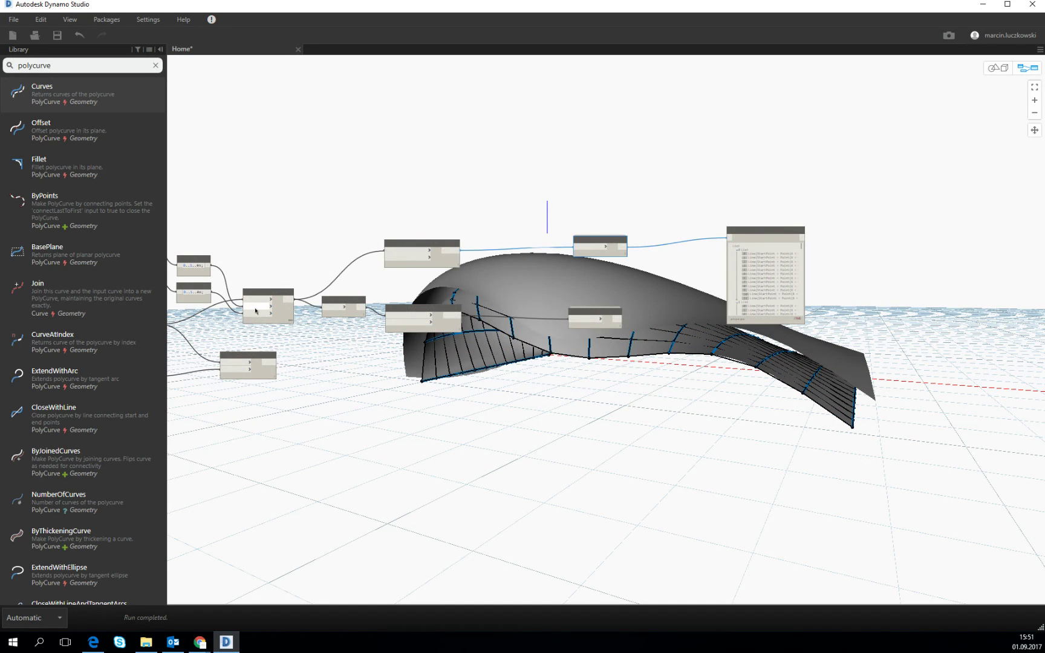
scroll(283, 280, up, 4)
scroll(283, 280, down, 2)
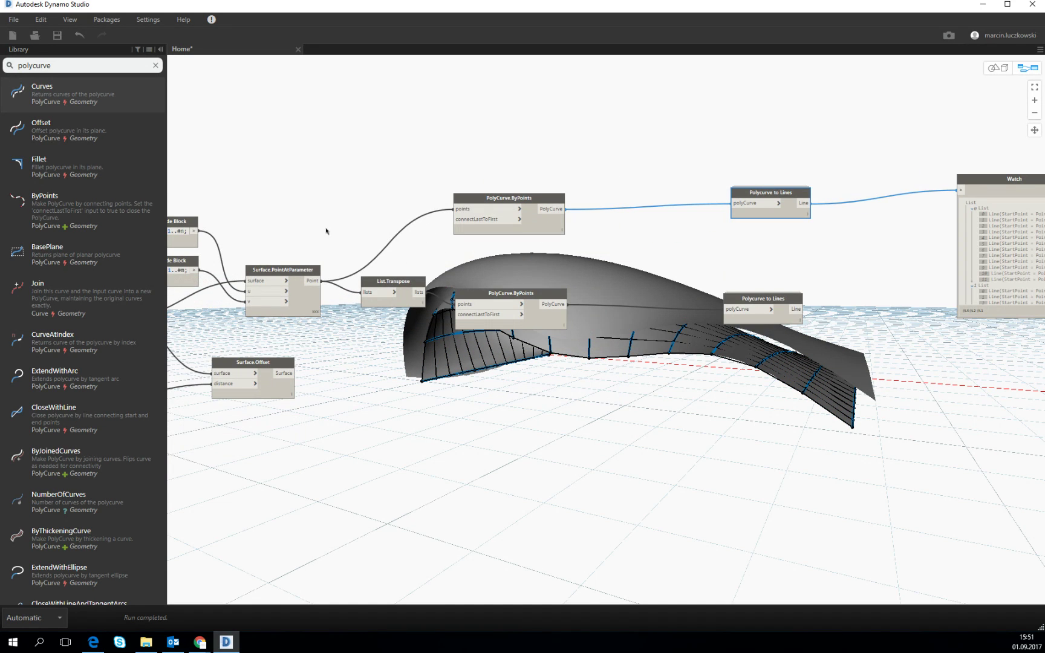
Copy and paste the point-to-lines node chain, placing the duplicate lower-left
drag(245, 156, 848, 341)
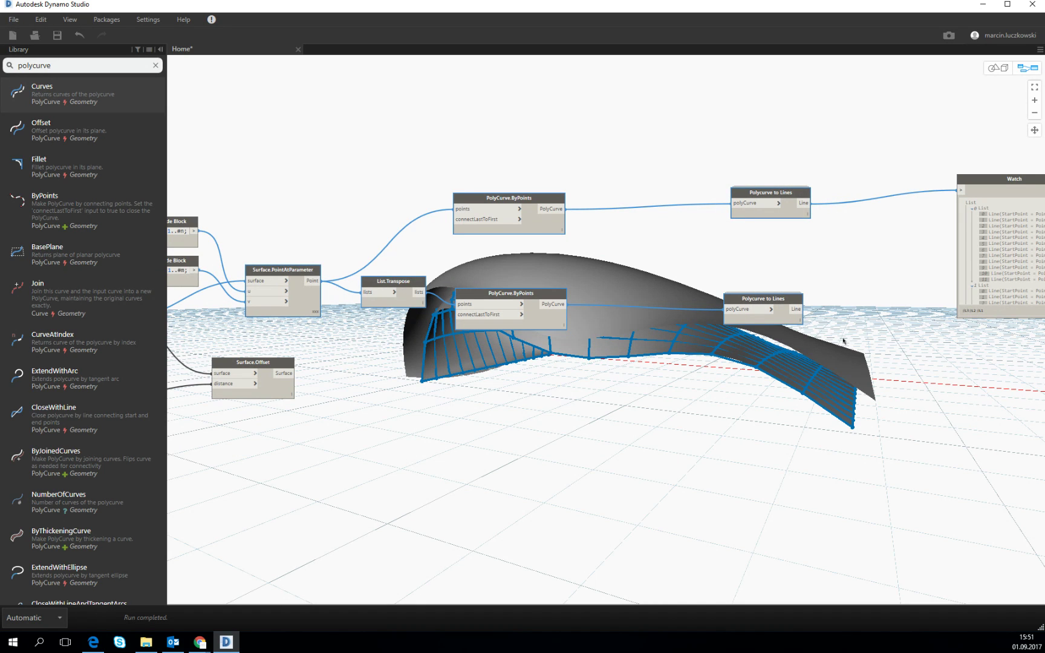
key(ctrl+c)
key(ctrl+v)
drag(686, 443, 356, 459)
Feed Surface.Offset's output into the duplicated Surface.PointAtParameter surface input
click(292, 373)
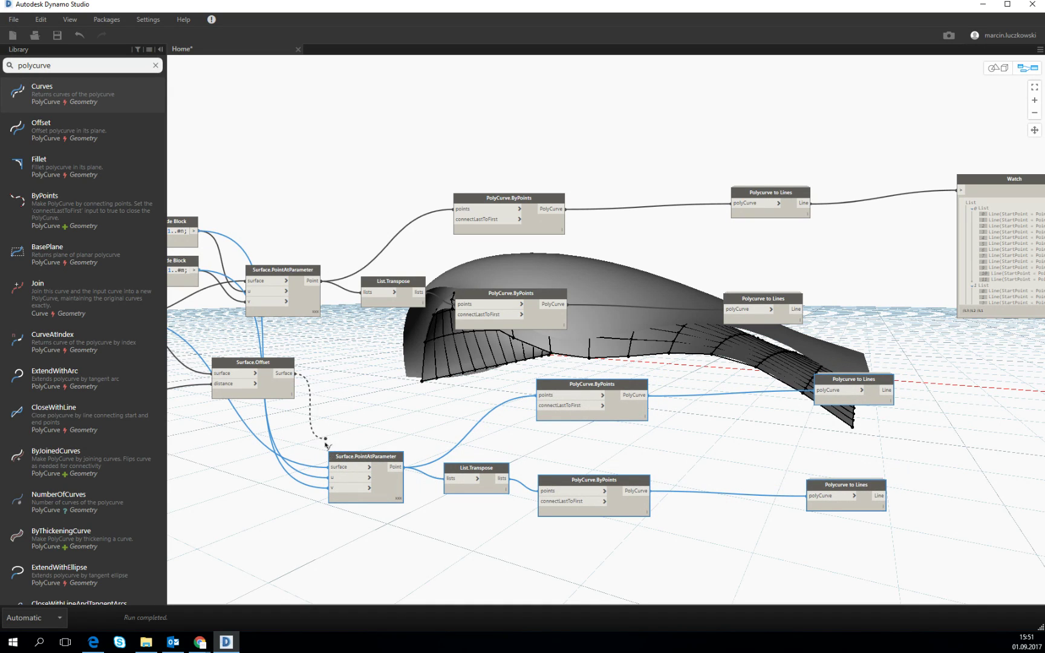
click(336, 467)
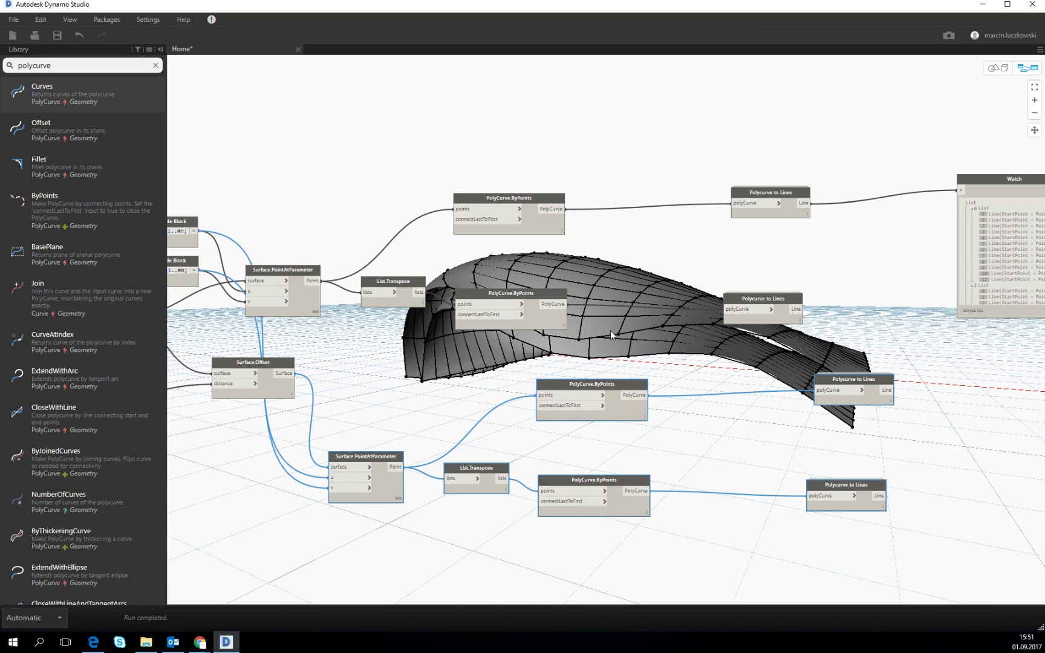
middle_drag(359, 393, 379, 351)
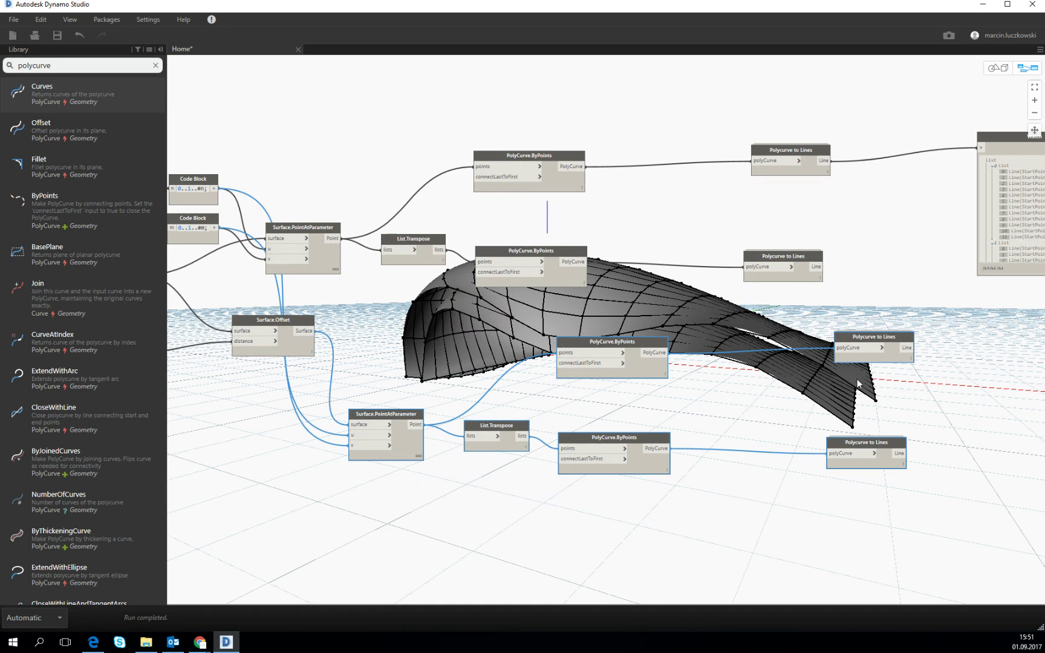
Collapse the Number Slider's range panel and drag the offset distance to about -0.4
middle_drag(400, 335, 542, 336)
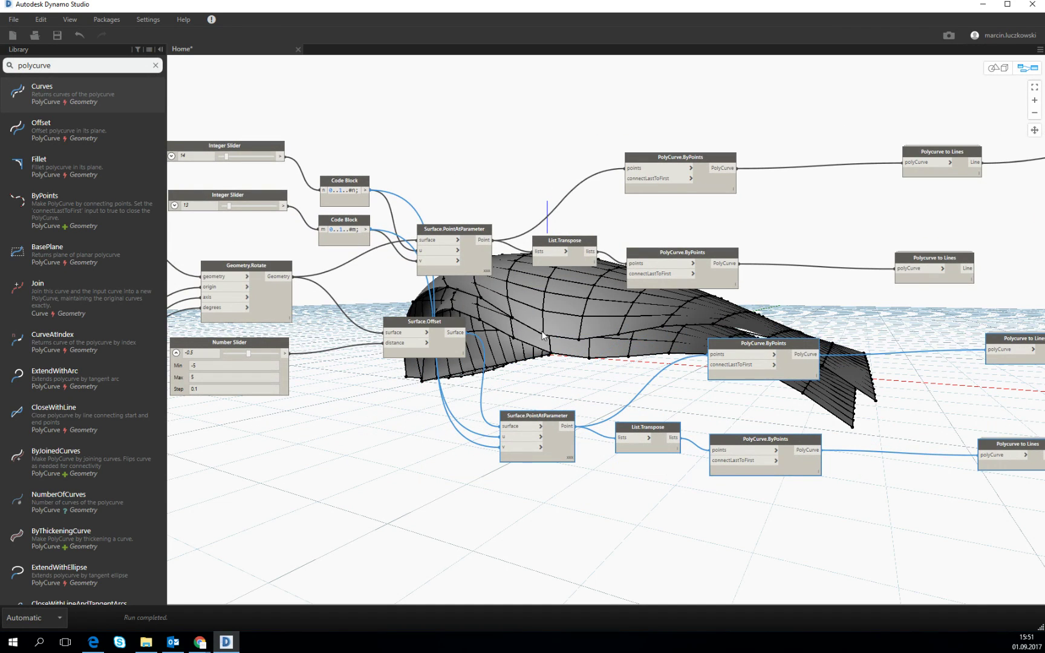
middle_drag(316, 352, 346, 361)
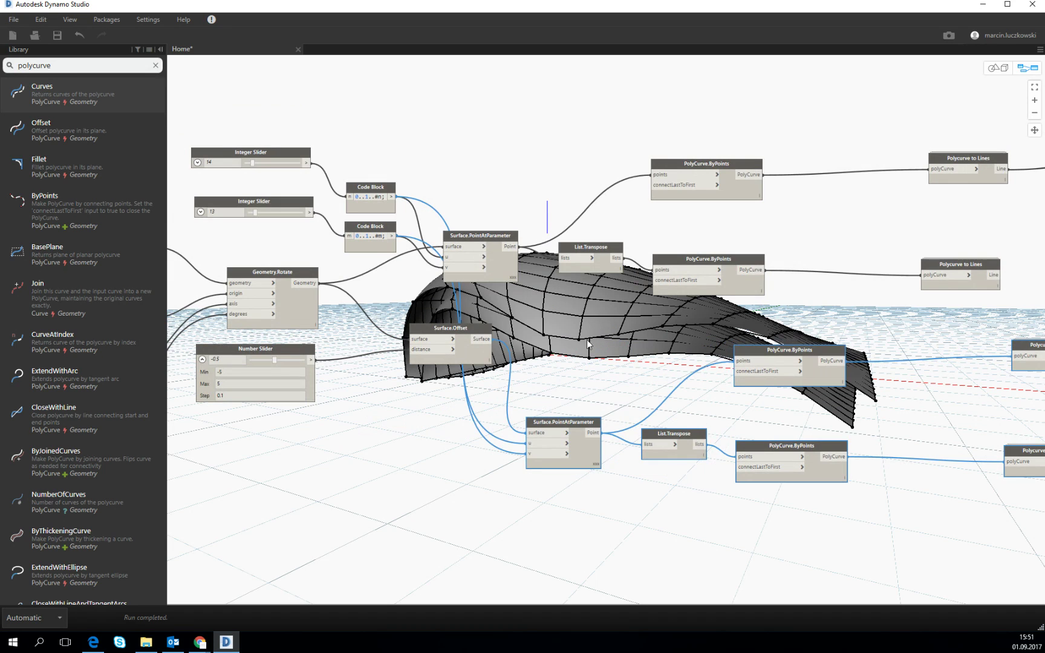
middle_drag(502, 330, 706, 334)
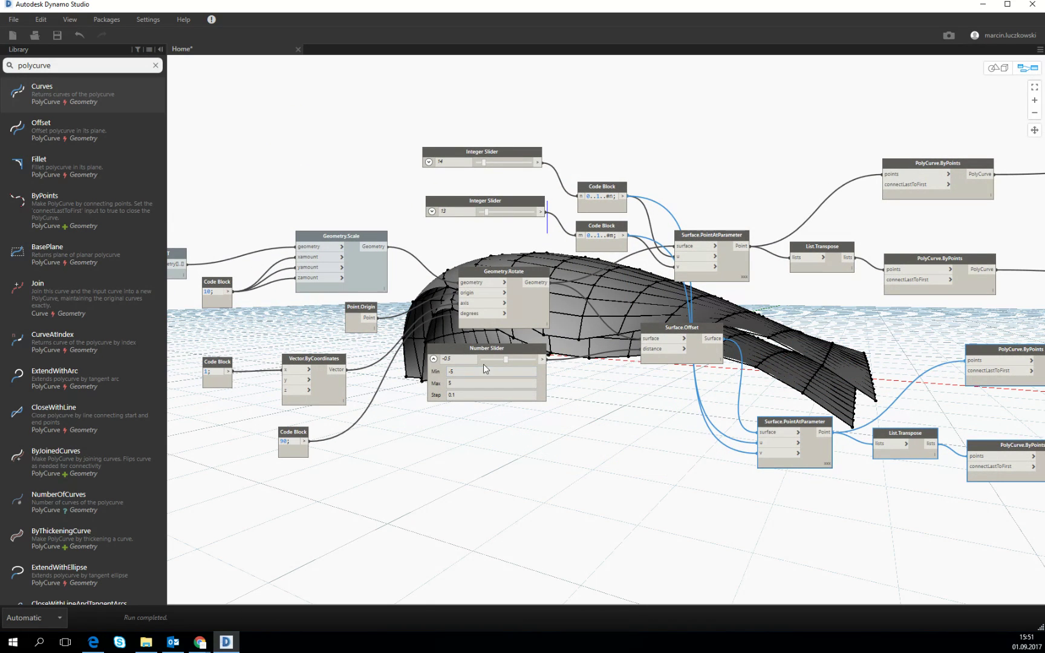
scroll(496, 368, up, 3)
click(391, 354)
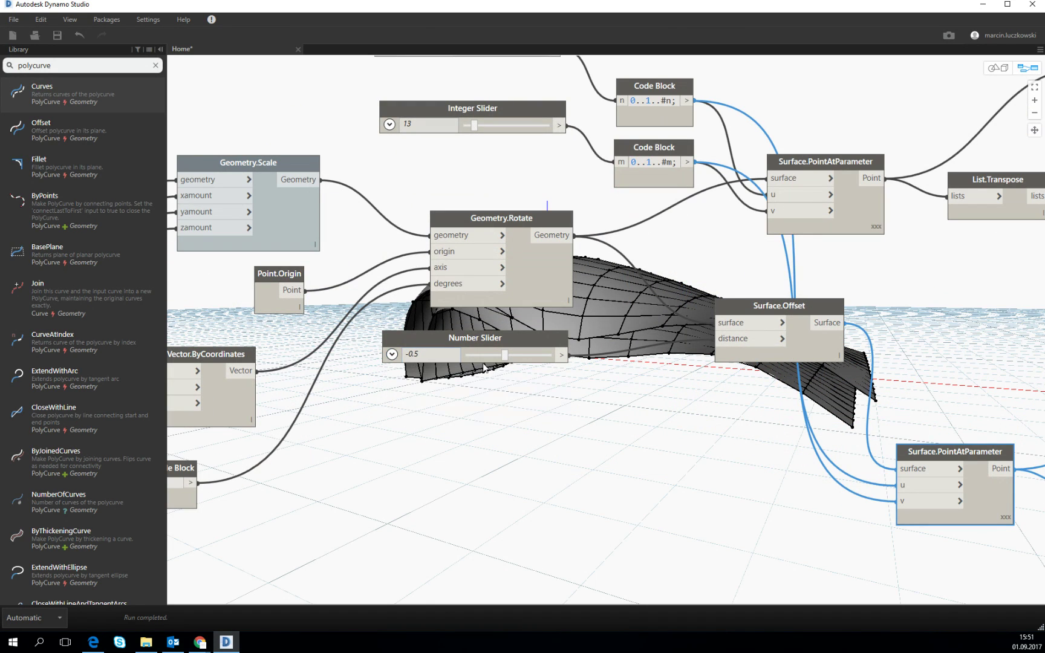
drag(505, 357, 505, 362)
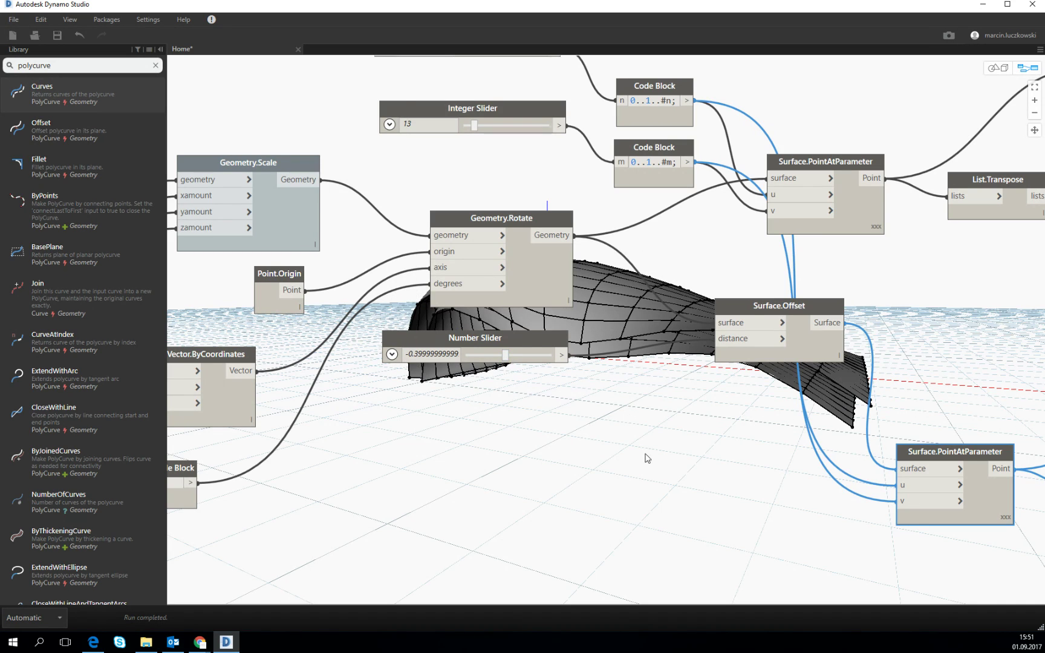
Pan and zoom the graph back to the polycurve nodes
scroll(646, 454, down, 5)
middle_drag(713, 370, 538, 340)
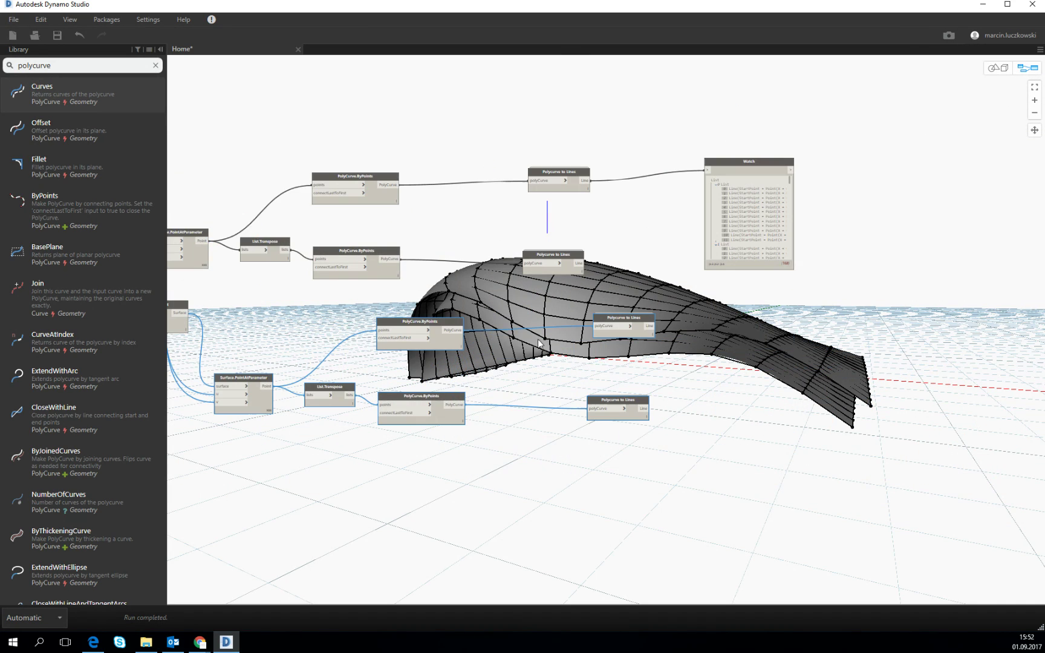
scroll(653, 278, up, 2)
middle_drag(429, 291, 740, 262)
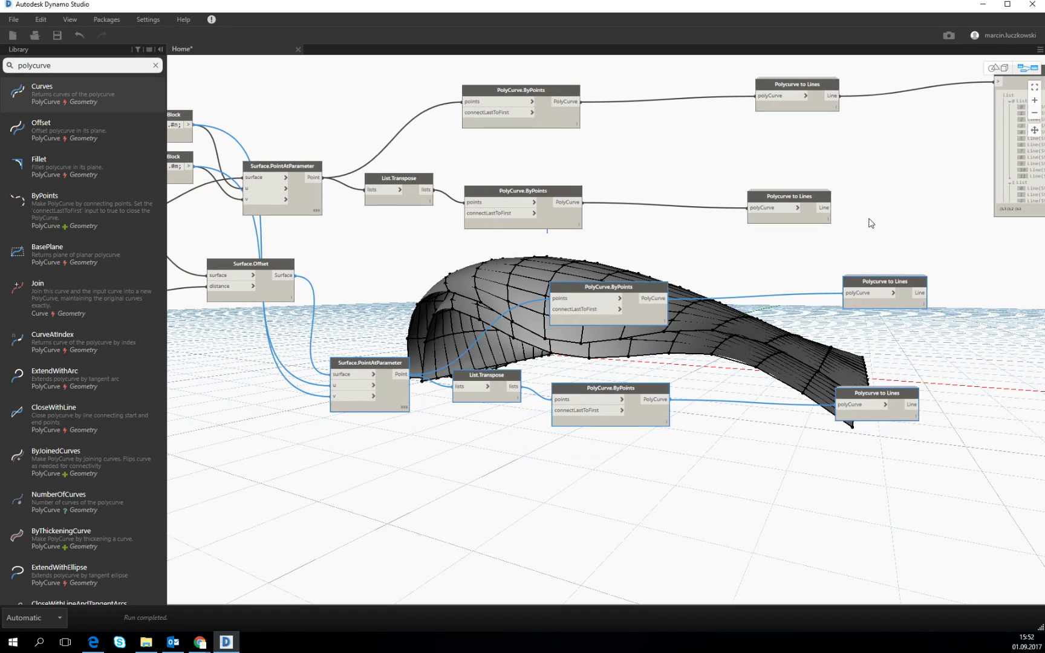
Move the lower Surface.PointAtParameter node left and add a Line.ByStartPointEndPoint node
click(365, 240)
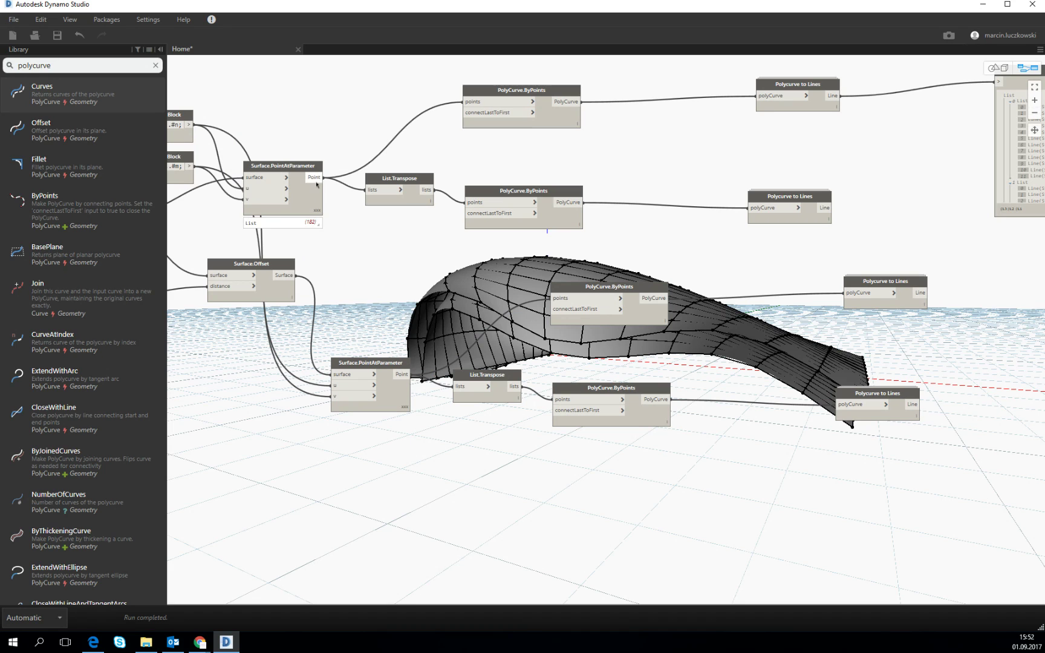
drag(382, 366, 293, 367)
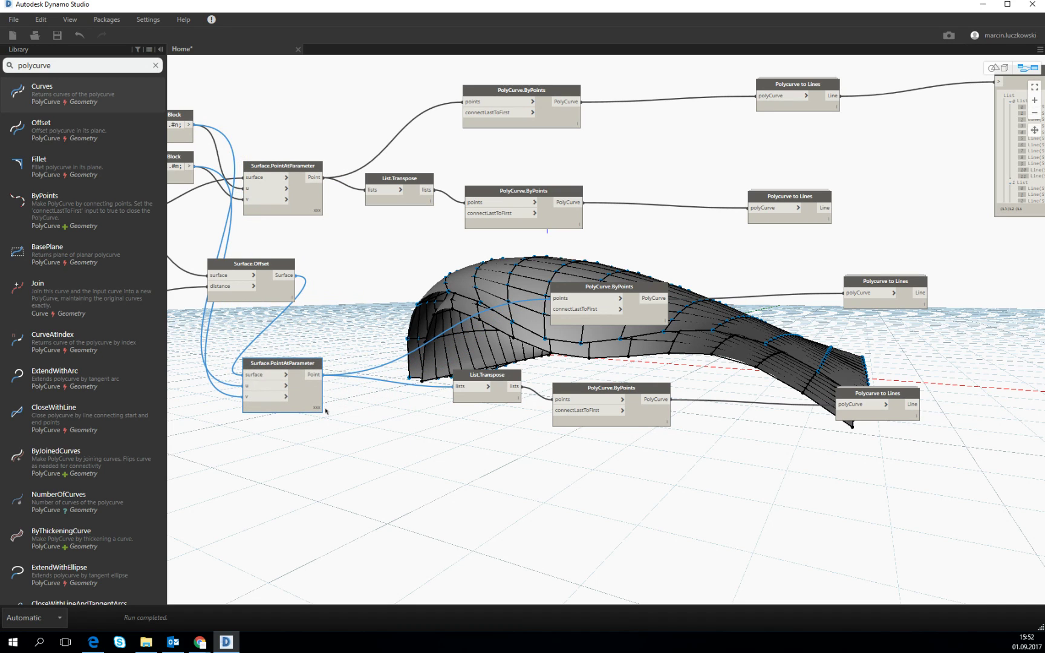
click(487, 478)
right_click(484, 479)
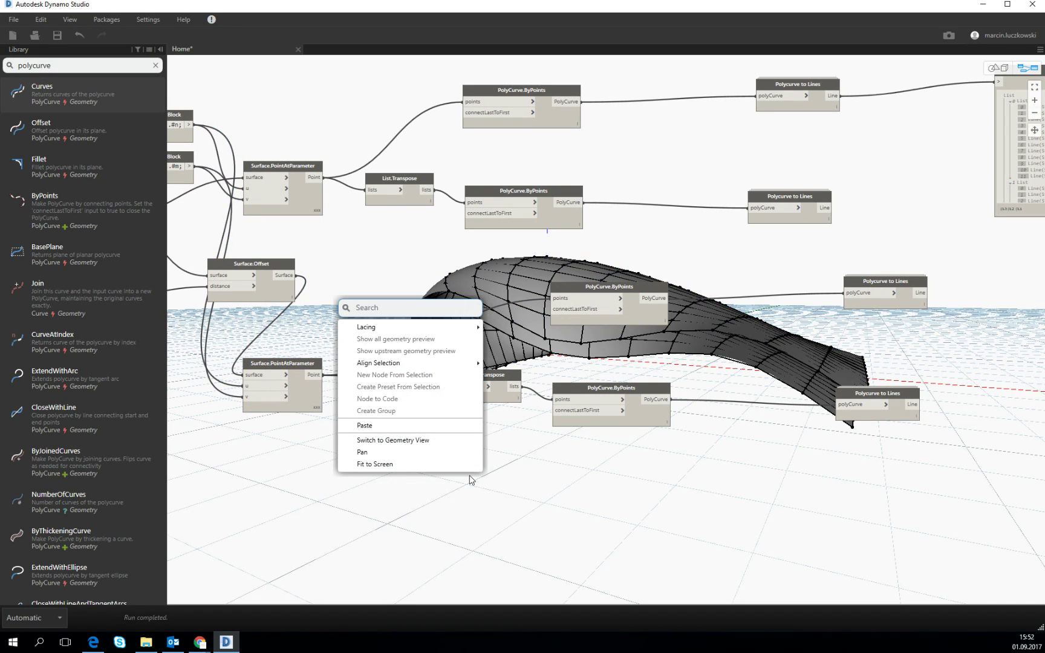
text(lin)
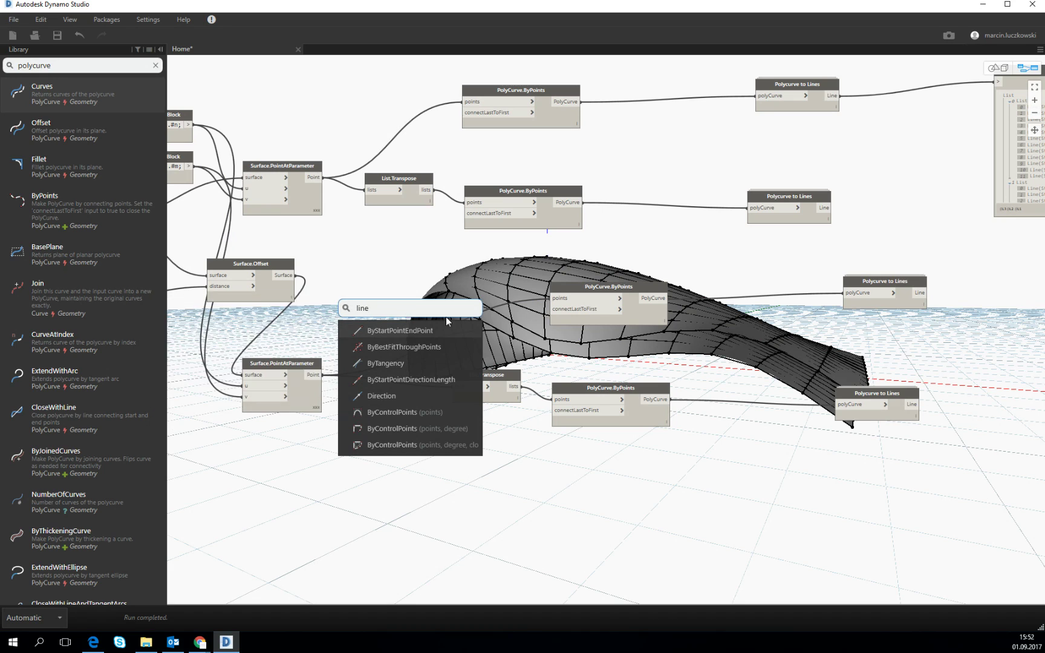
text(e)
click(422, 331)
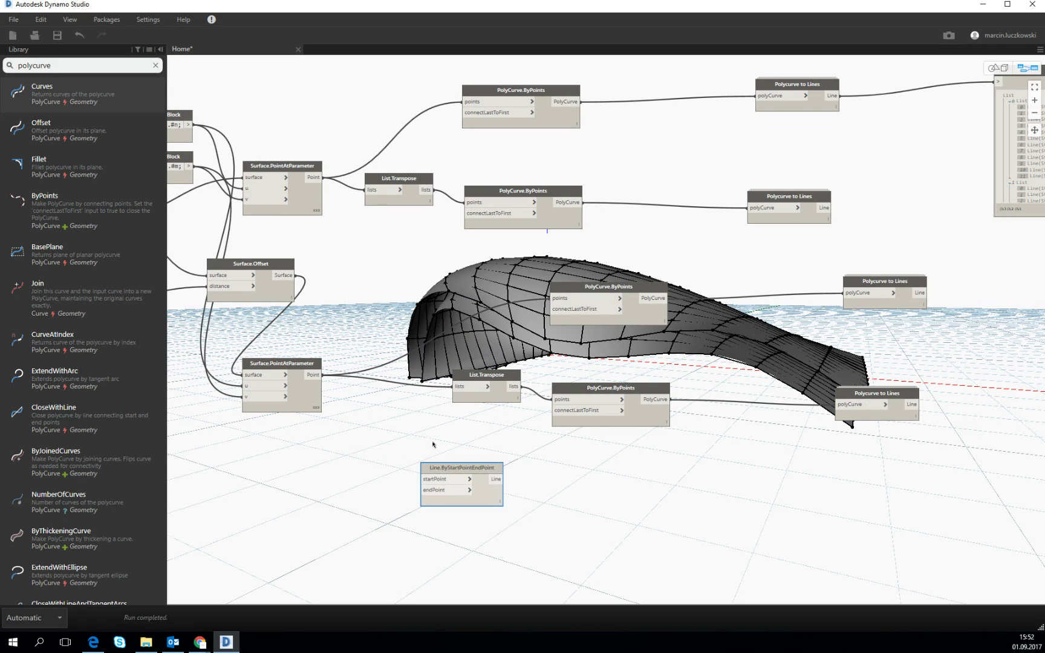
Wire original-surface points to startPoint and offset-surface points to endPoint, then reposition the Line node
click(318, 177)
click(423, 479)
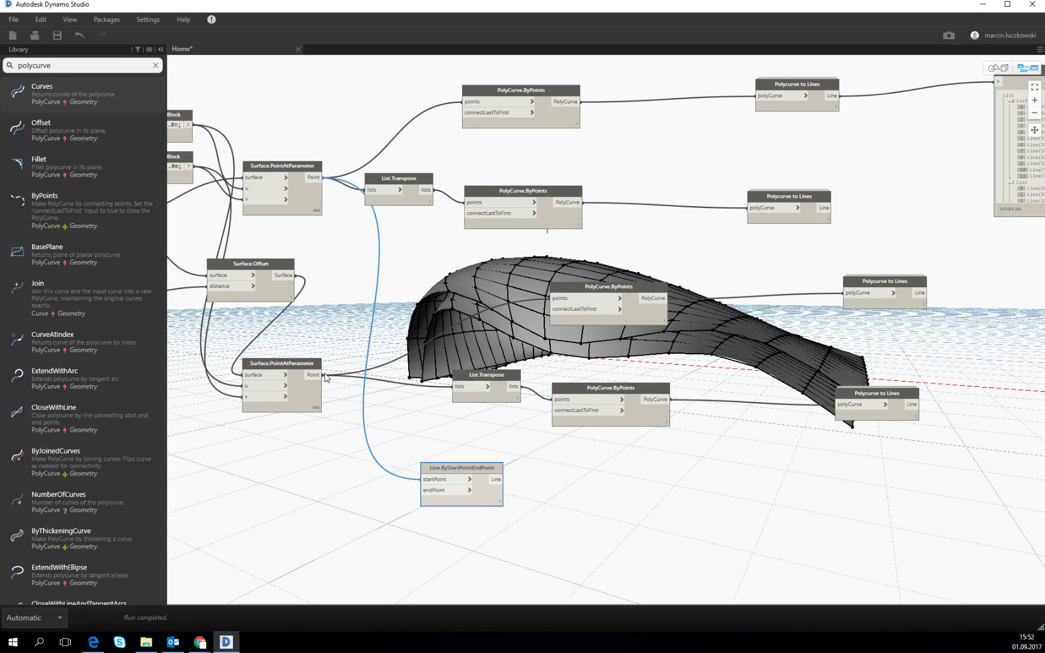
click(319, 375)
click(422, 490)
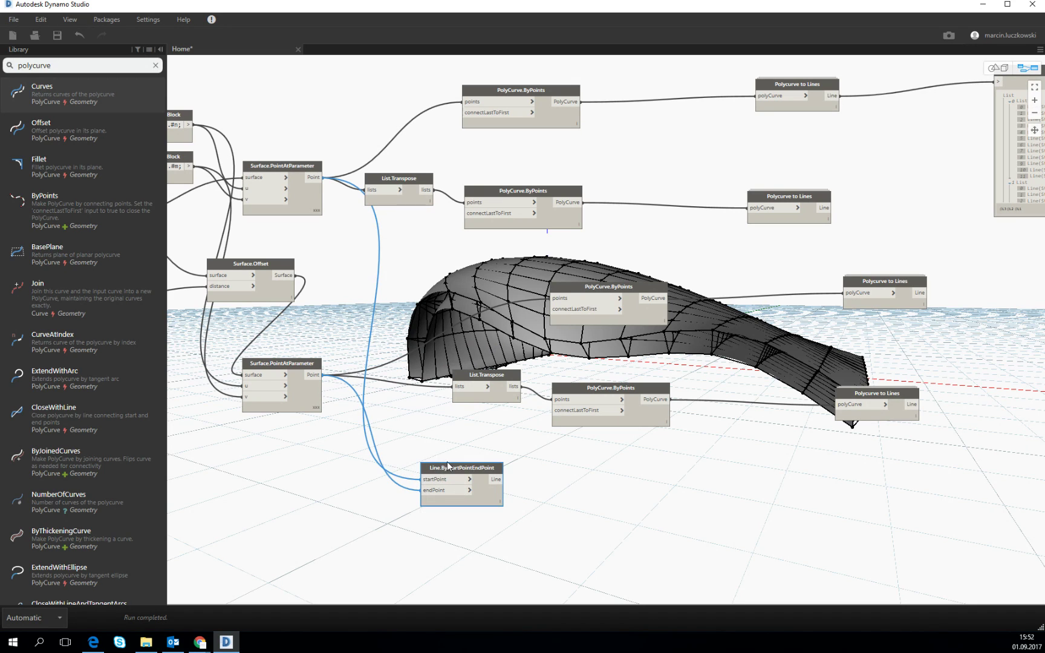
mouse_move(467, 463)
mouse_down()
mouse_move(678, 508)
mouse_move(746, 490)
mouse_up()
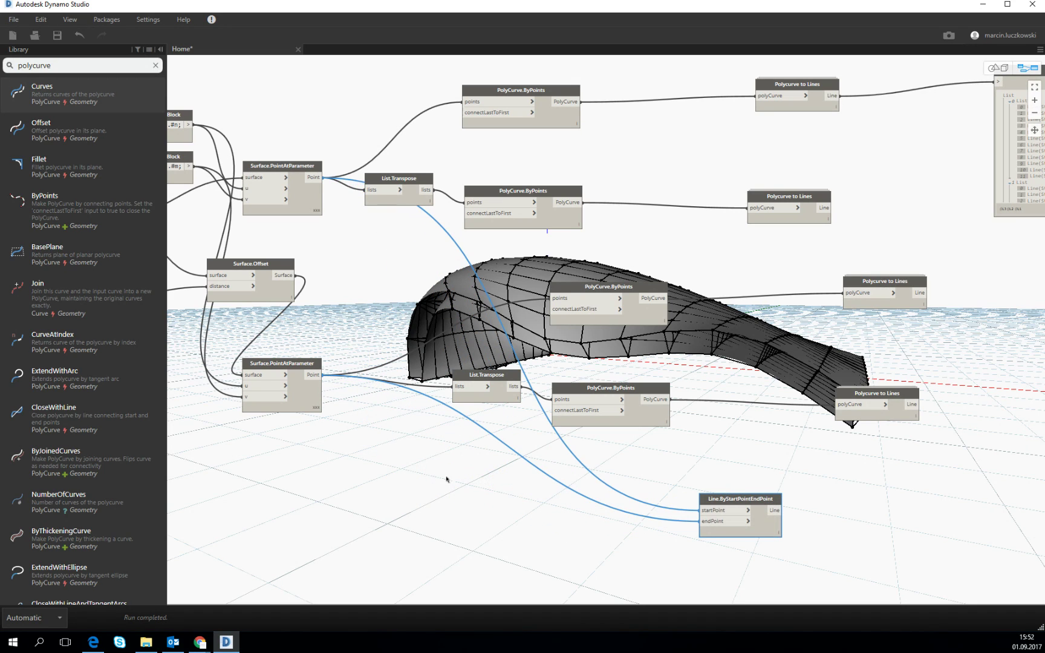
scroll(450, 484, down, 5)
drag(588, 494, 313, 373)
scroll(592, 532, down, 3)
Hide the geometry preview of all selected nodes
right_click(359, 402)
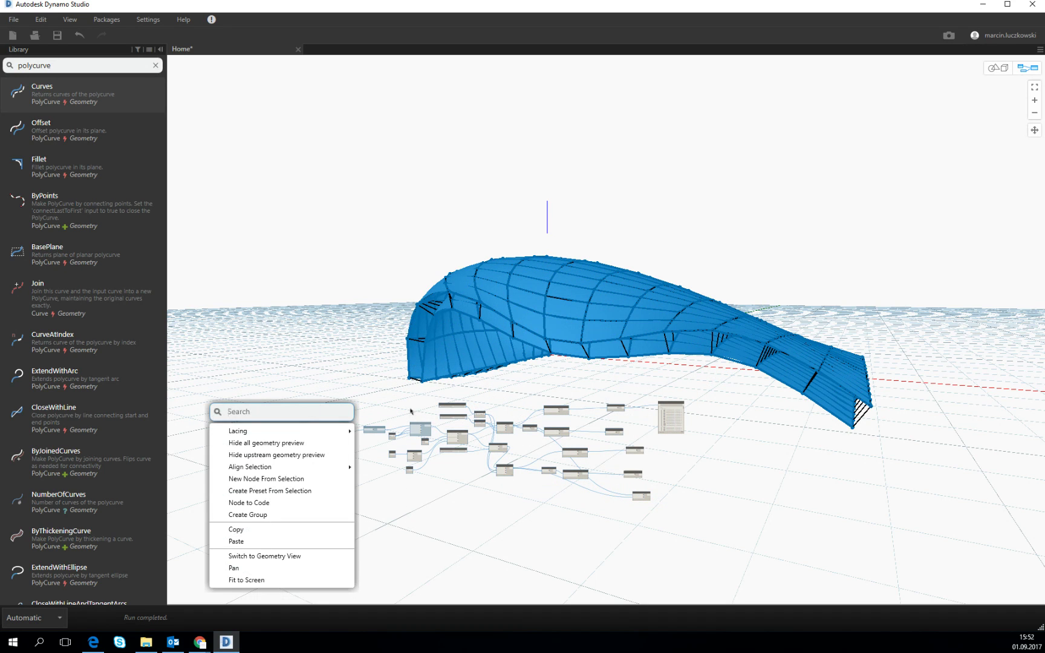
click(292, 442)
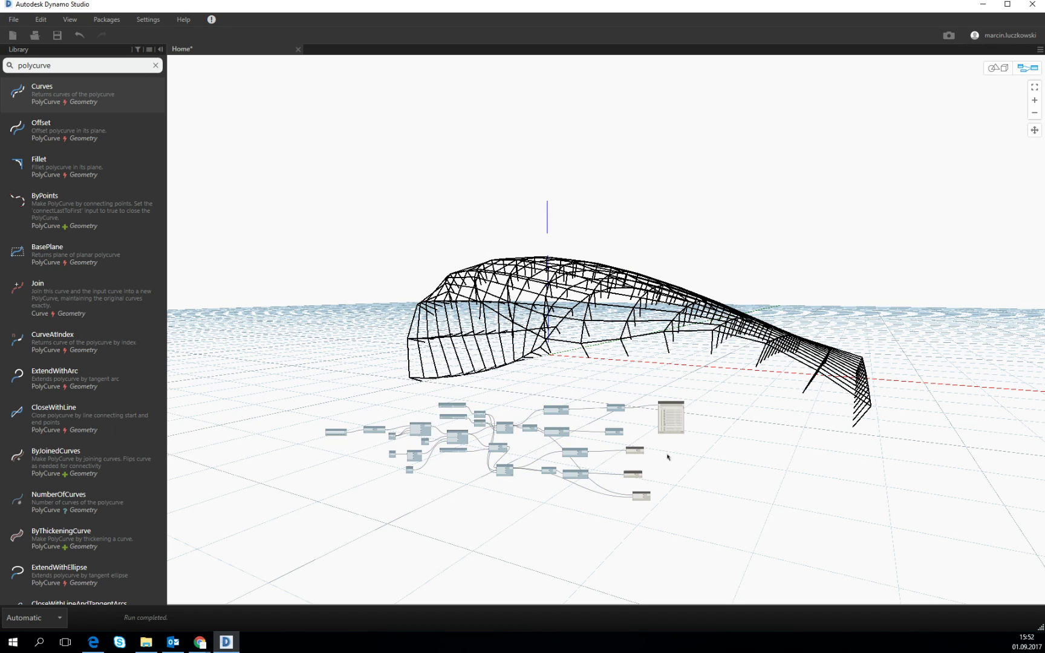
scroll(668, 456, up, 5)
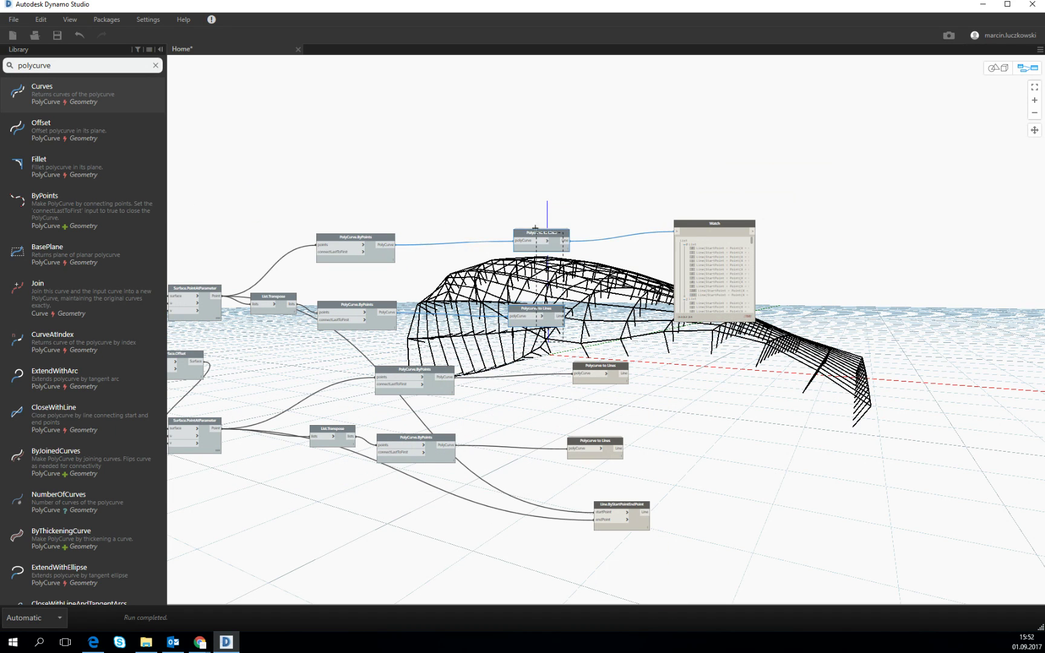
Show geometry preview for the line nodes only and switch to 3D view navigation
right_click(504, 193)
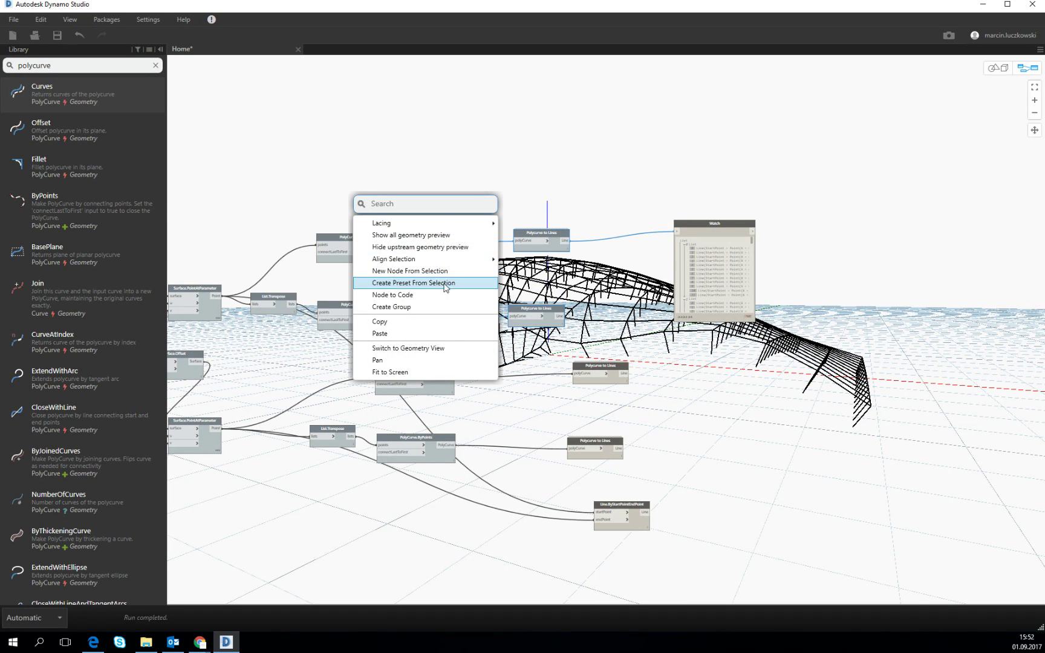
click(441, 235)
middle_drag(790, 401, 767, 415)
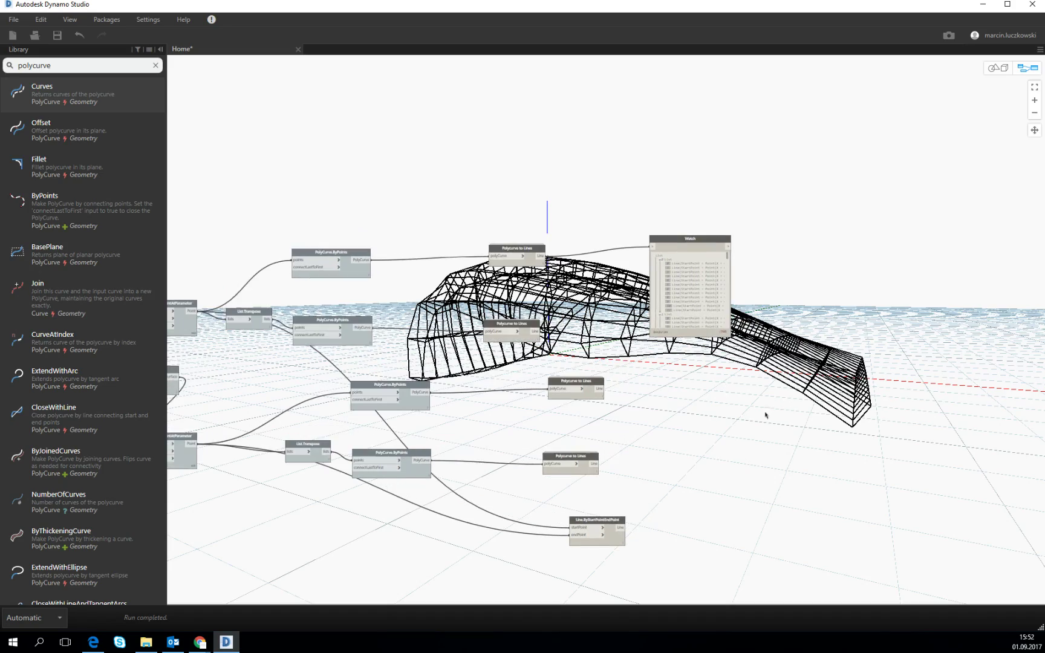
click(1001, 68)
Orbit the 3D view to inspect the whole double-layer wireframe roof
scroll(696, 371, up, 5)
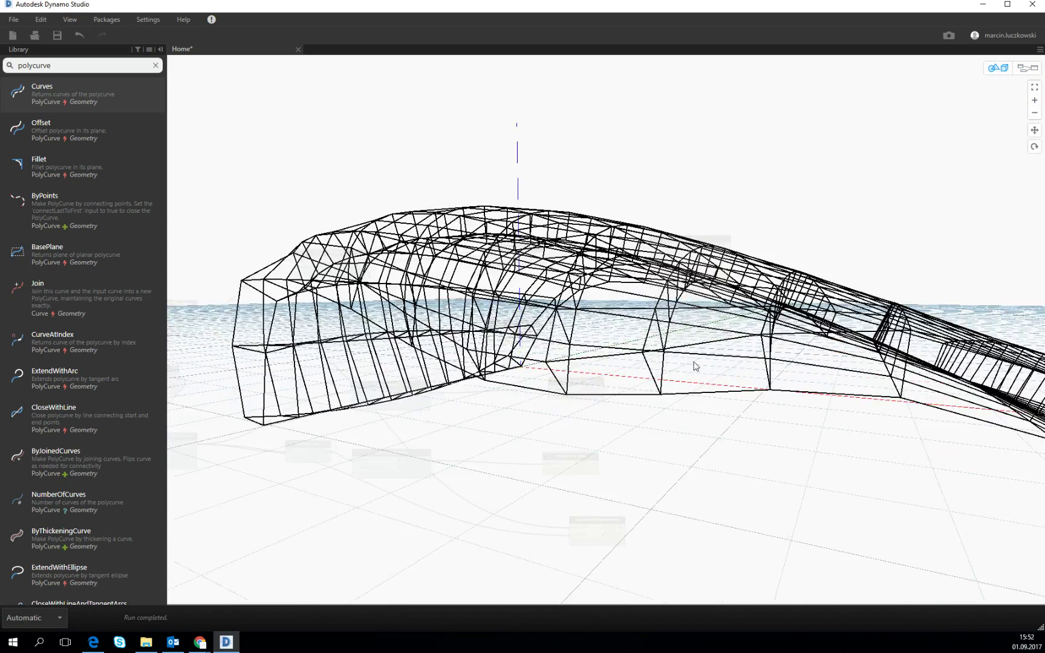
right_drag(702, 385, 855, 224)
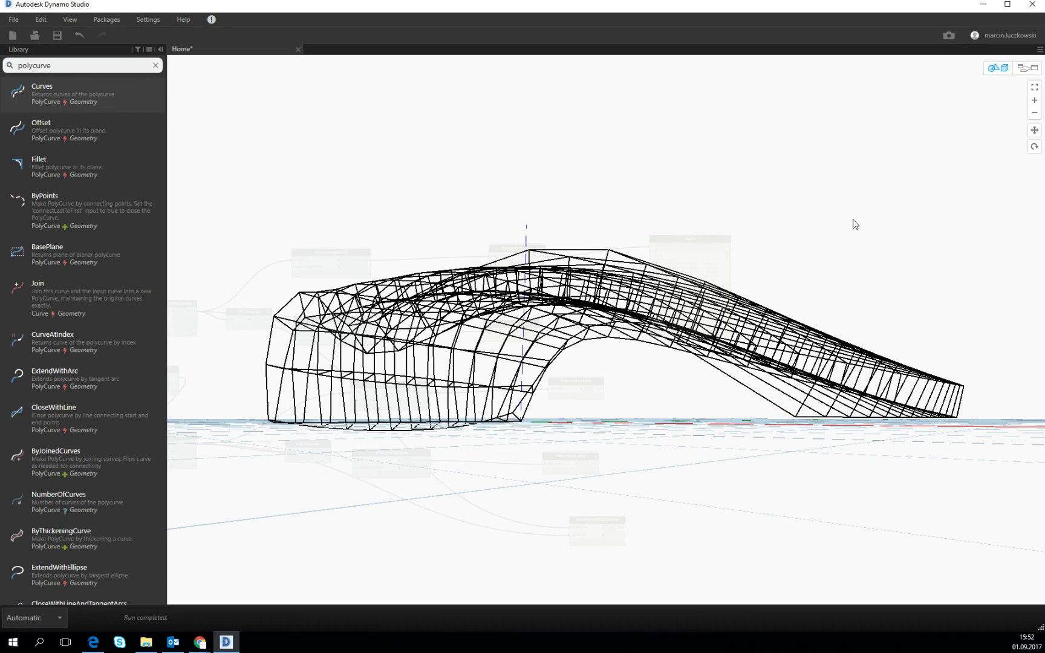